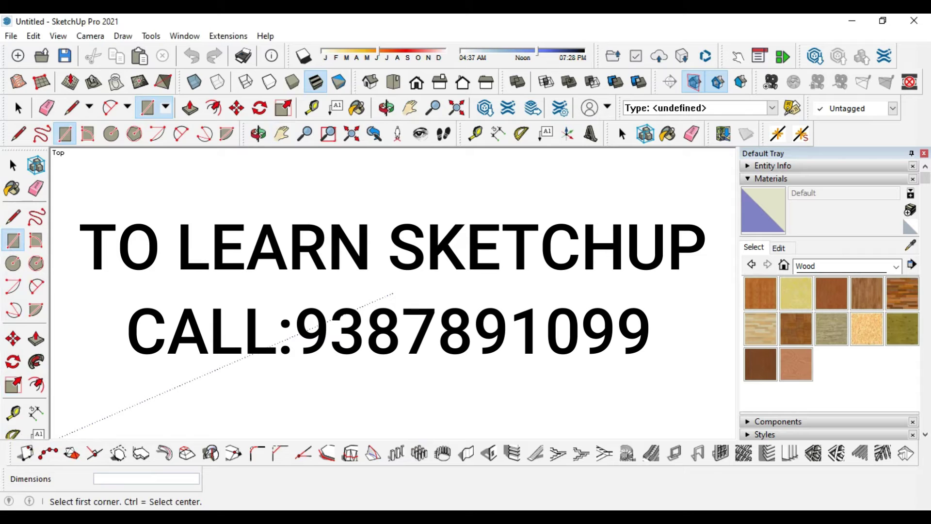
# - Draw a 30 by 3 rectangle on the ground plane, then tilt the view off top-down
pyautogui.click(262, 413)
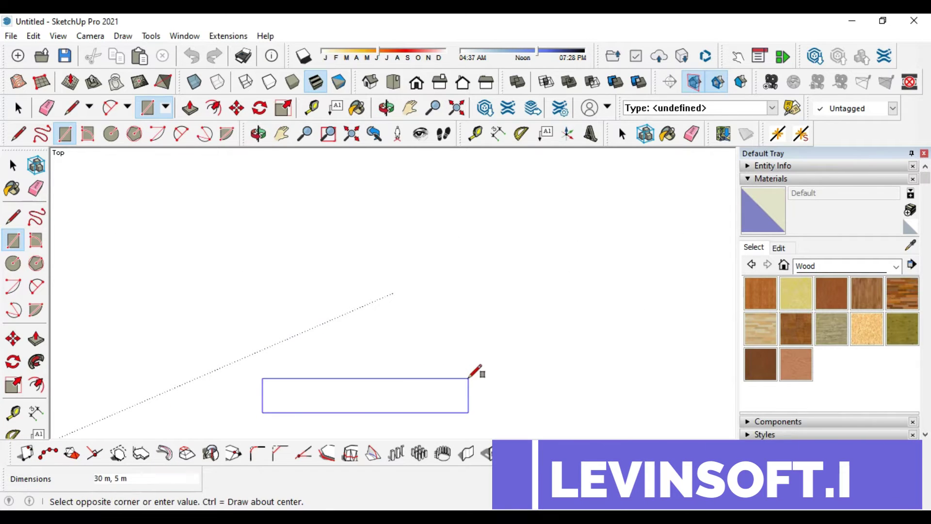
pyautogui.write('30,3')
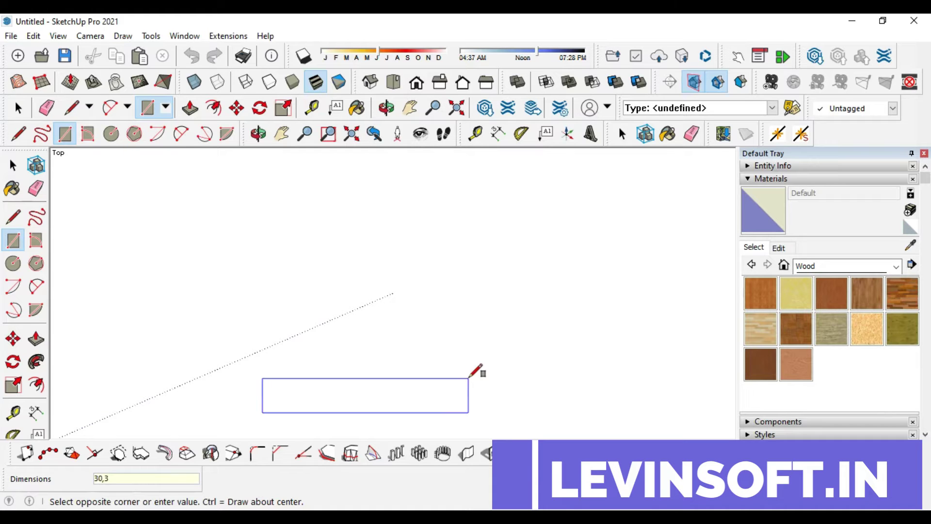
pyautogui.press('Return')
pyautogui.click(13, 166)
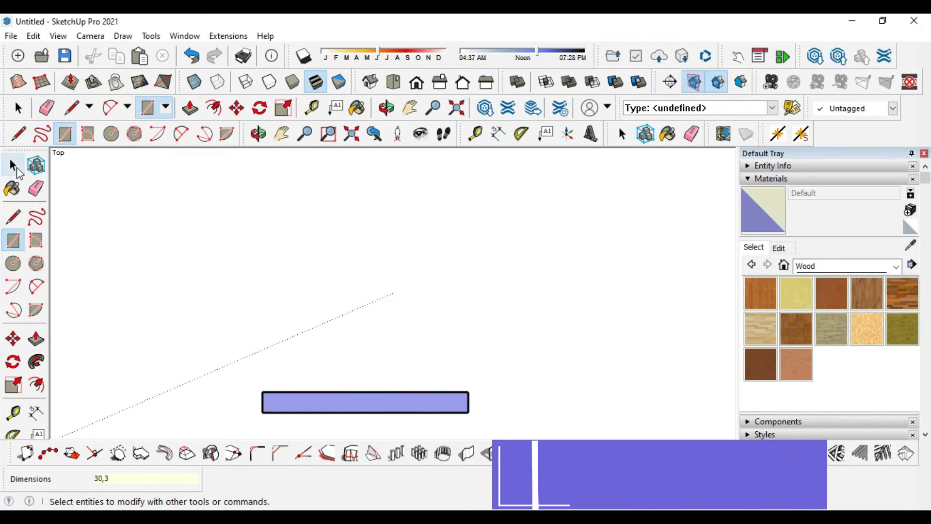
pyautogui.press('r')
pyautogui.moveTo(448, 239); pyautogui.dragTo(407, 274, button='middle')
pyautogui.moveTo(317, 313)
pyautogui.mouseDown(button='middle')
pyautogui.moveTo(302, 316)
pyautogui.moveTo(349, 315)
pyautogui.moveTo(465, 390)
pyautogui.moveTo(466, 407)
pyautogui.mouseUp(button='middle')
pyautogui.press('space')
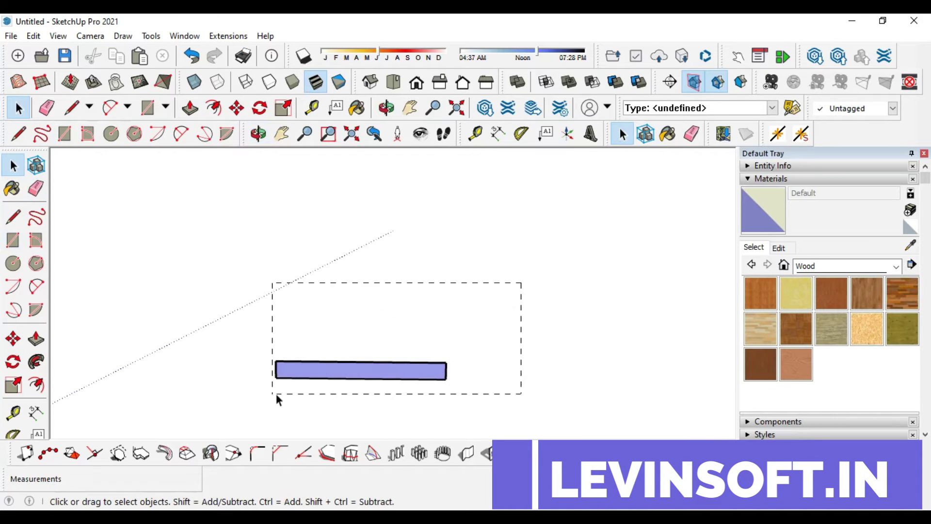
# - Copy the slat rectangle upward three times with Move in copy mode, stacking four rectangles
pyautogui.moveTo(277, 399); pyautogui.dragTo(273, 394)
pyautogui.click(12, 339)
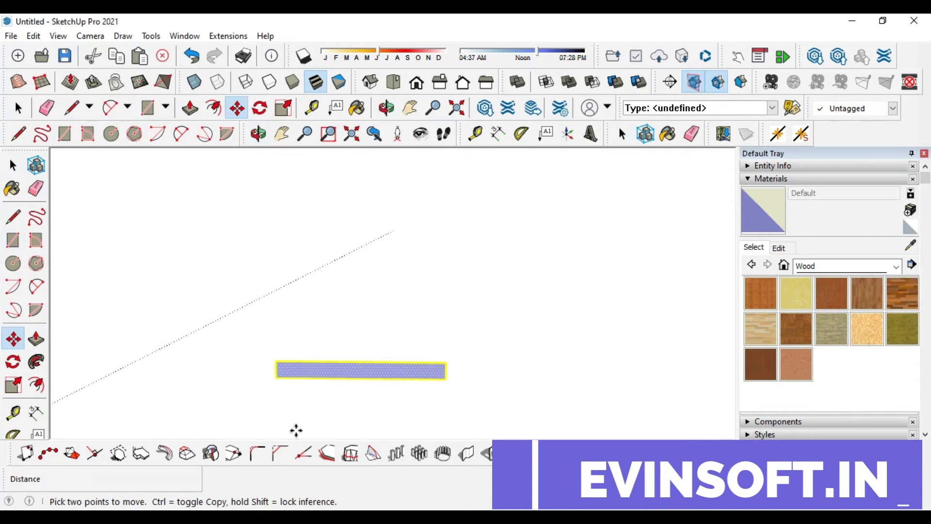
pyautogui.click(275, 378)
pyautogui.press('ctrl')
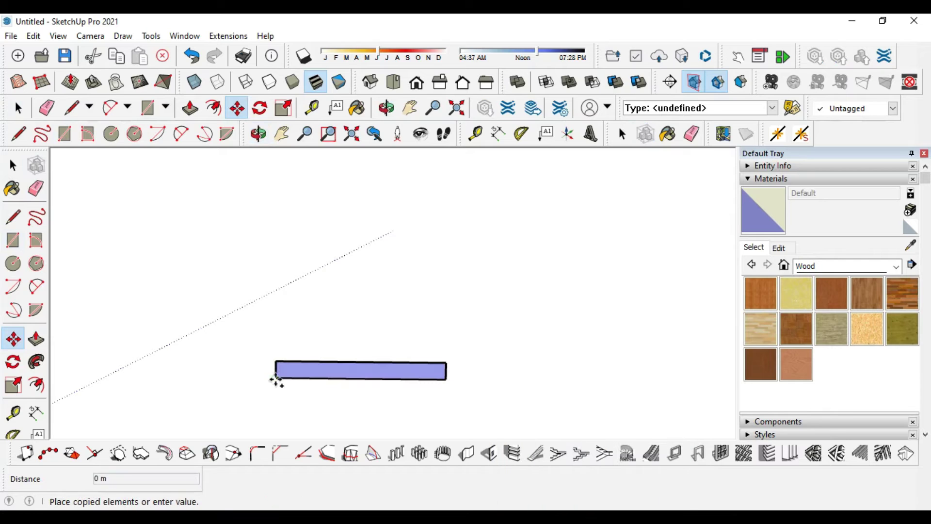
pyautogui.click(277, 345)
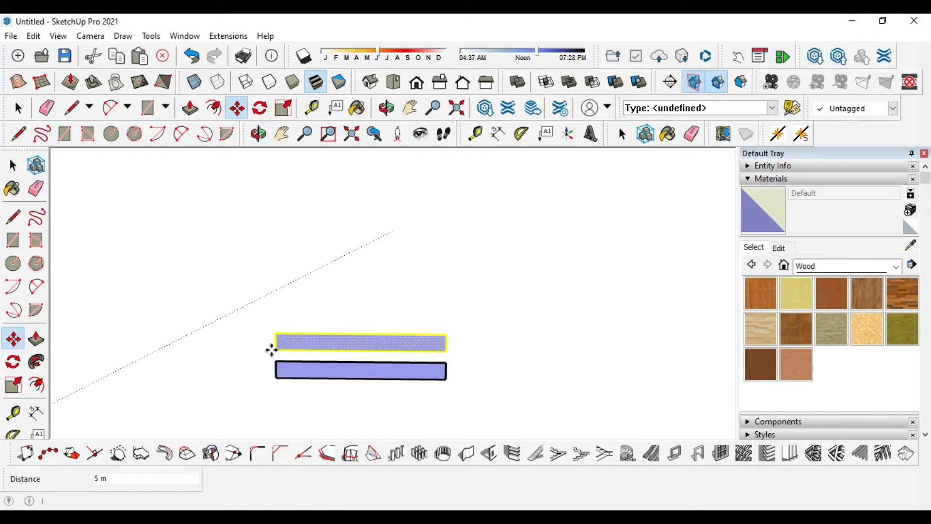
pyautogui.click(276, 345)
pyautogui.press('ctrl')
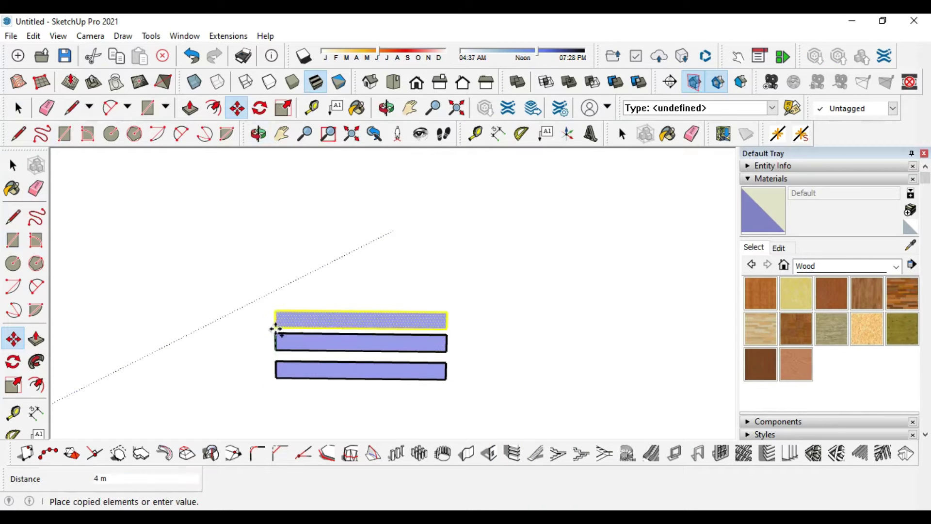
pyautogui.click(275, 321)
pyautogui.press('ctrl')
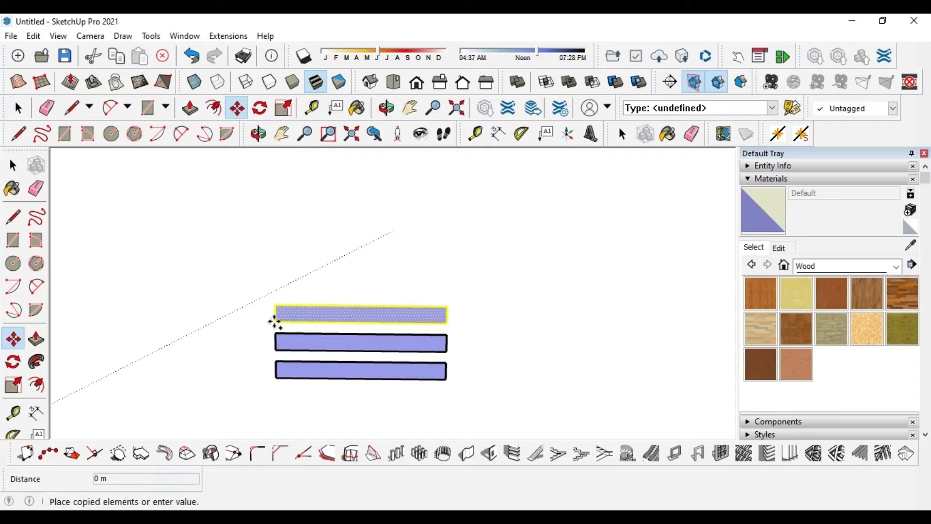
pyautogui.click(274, 290)
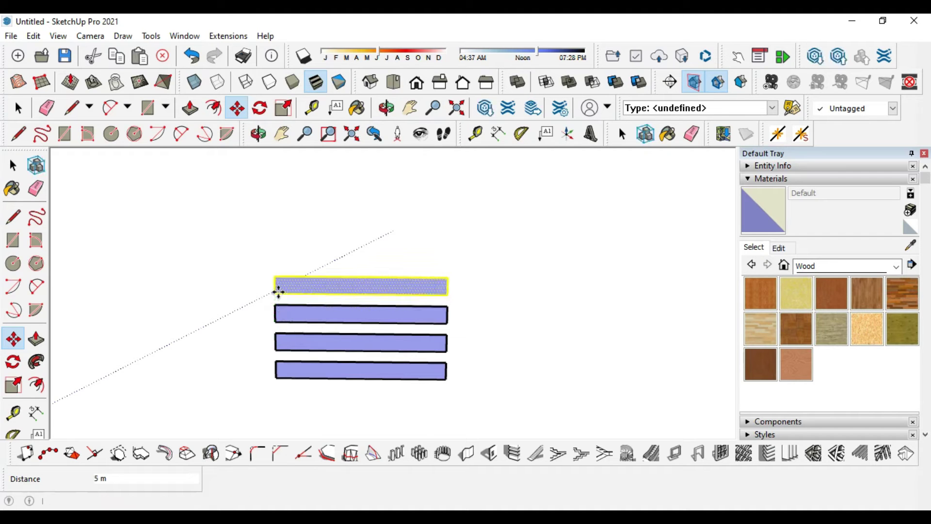
# - Add three more evenly spaced copies on top to complete seven parallel slats
pyautogui.click(274, 290)
pyautogui.press('ctrl')
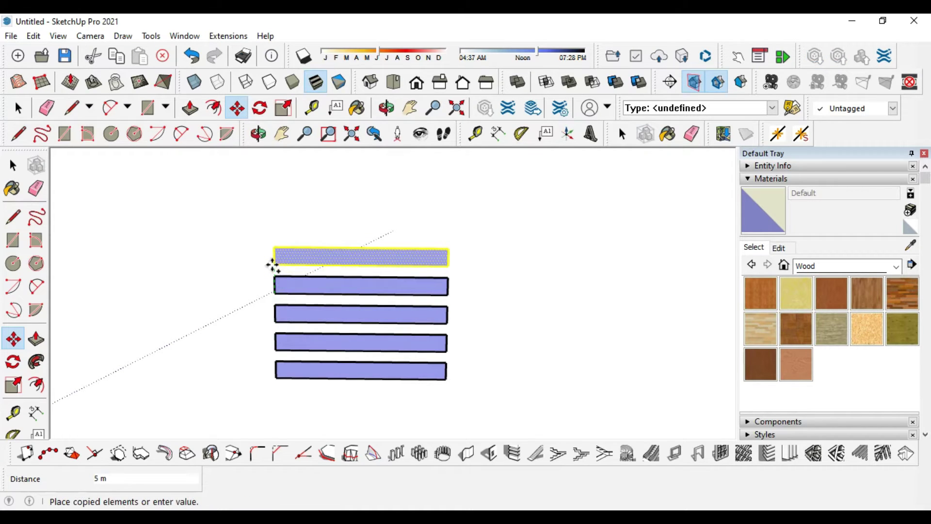
pyautogui.click(272, 266)
pyautogui.moveTo(241, 395); pyautogui.dragTo(325, 259, button='middle')
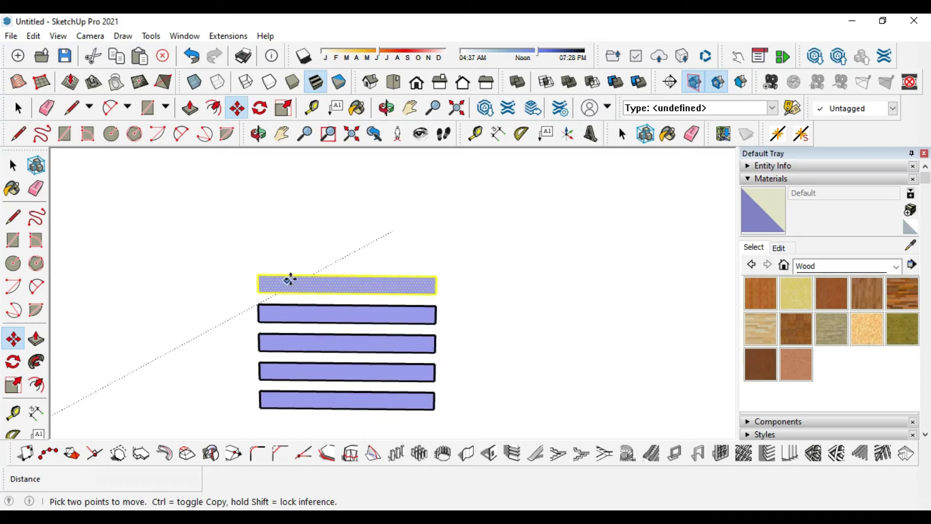
pyautogui.click(259, 291)
pyautogui.press('ctrl')
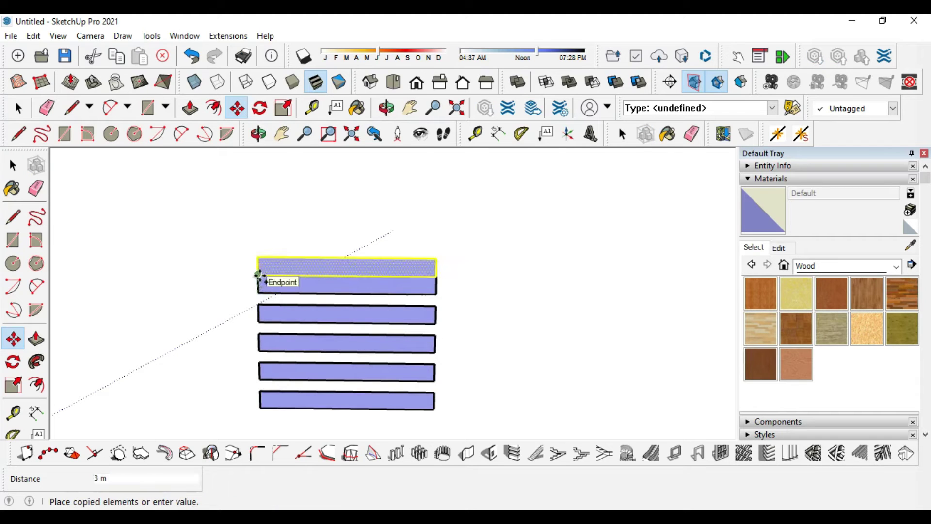
pyautogui.click(259, 260)
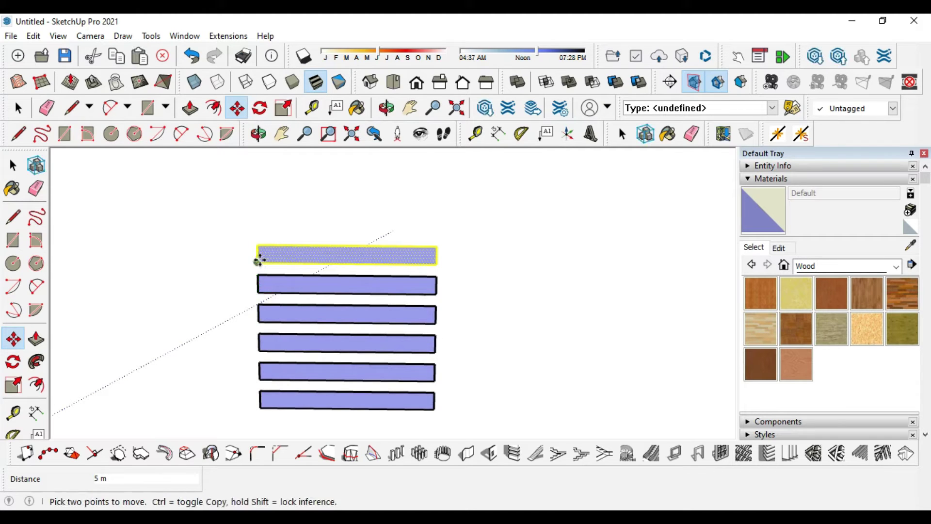
pyautogui.press('ctrl')
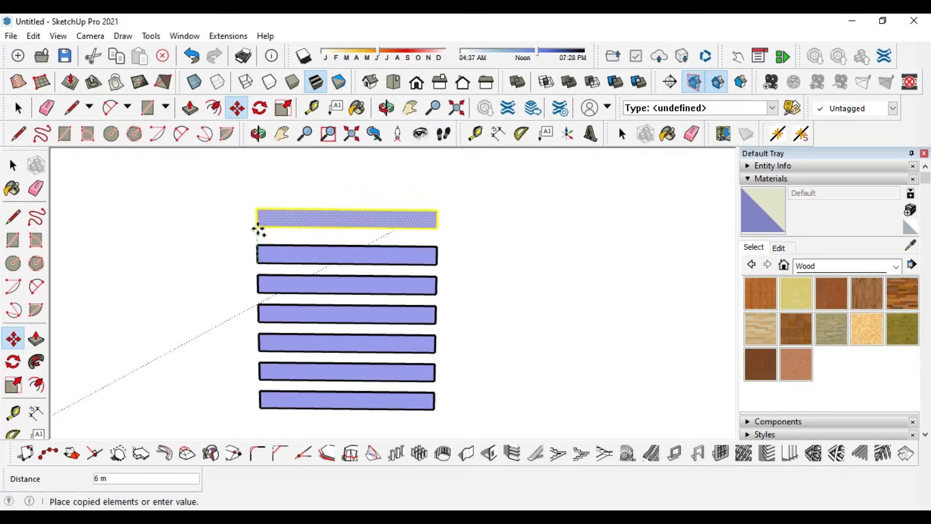
pyautogui.click(258, 234)
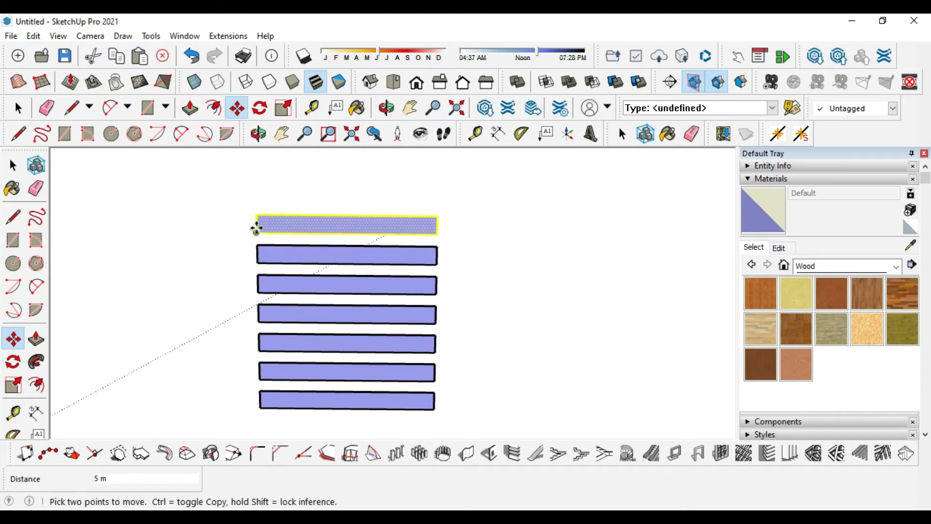
pyautogui.press('space')
pyautogui.click(169, 309)
# - Push/Pull the first three slat rectangles up 1 m into boards
pyautogui.scroll(-1, 170, 306)
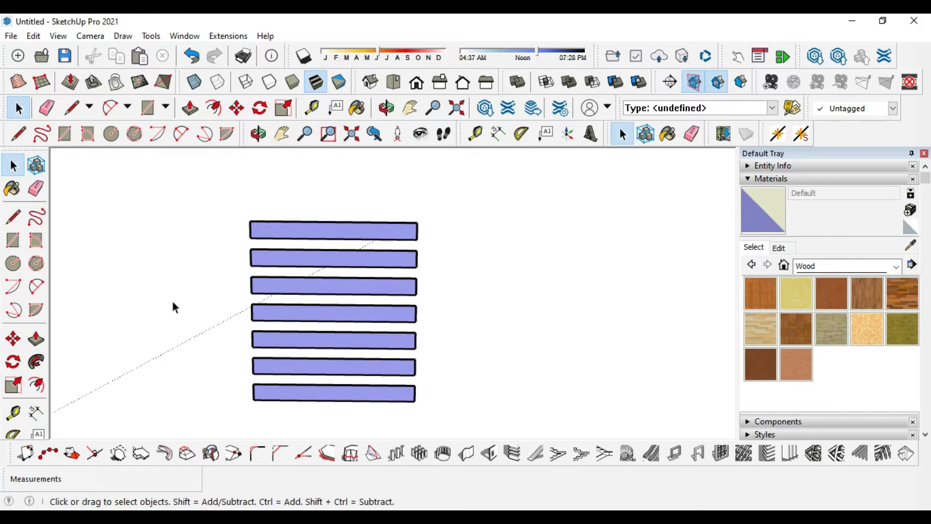
pyautogui.scroll(-1, 150, 300)
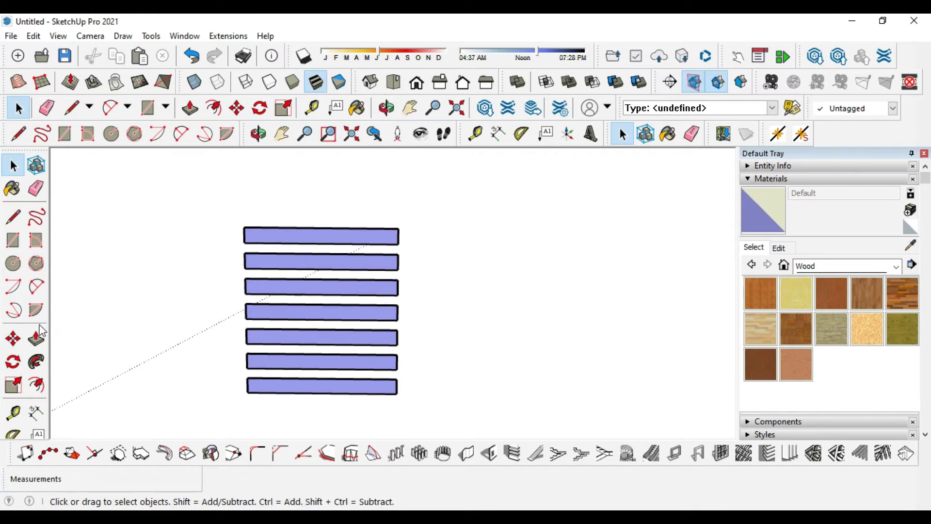
pyautogui.click(36, 338)
pyautogui.moveTo(319, 407)
pyautogui.mouseDown(button='middle')
pyautogui.moveTo(426, 328)
pyautogui.moveTo(453, 328)
pyautogui.moveTo(474, 305)
pyautogui.moveTo(514, 319)
pyautogui.mouseUp(button='middle')
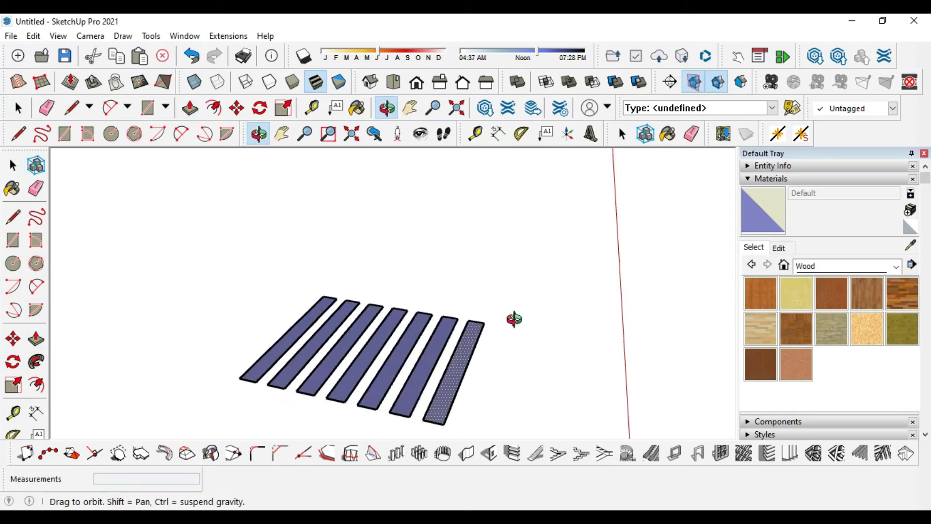
pyautogui.doubleClick(257, 370)
pyautogui.doubleClick(276, 377)
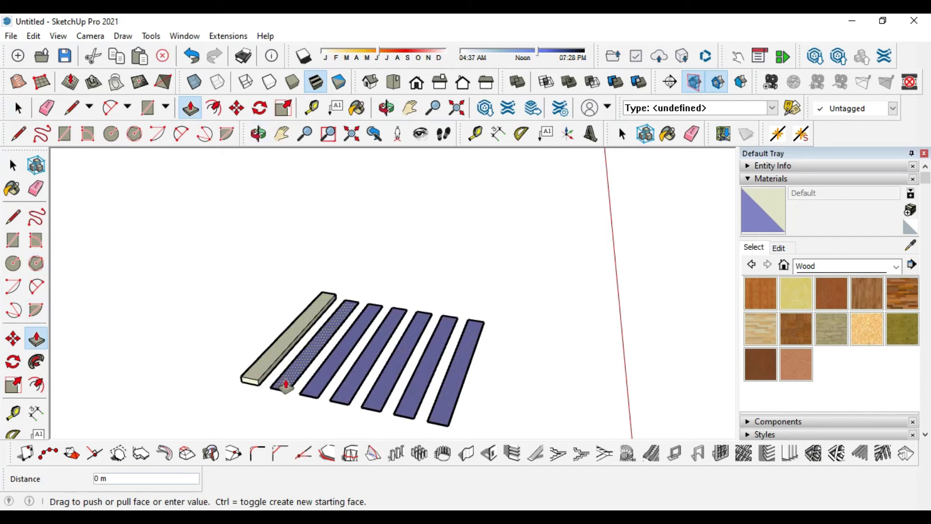
pyautogui.moveTo(318, 390)
pyautogui.mouseDown(button='middle')
pyautogui.moveTo(361, 377)
pyautogui.moveTo(320, 383)
pyautogui.mouseUp(button='middle')
pyautogui.click(319, 381)
pyautogui.click(314, 384)
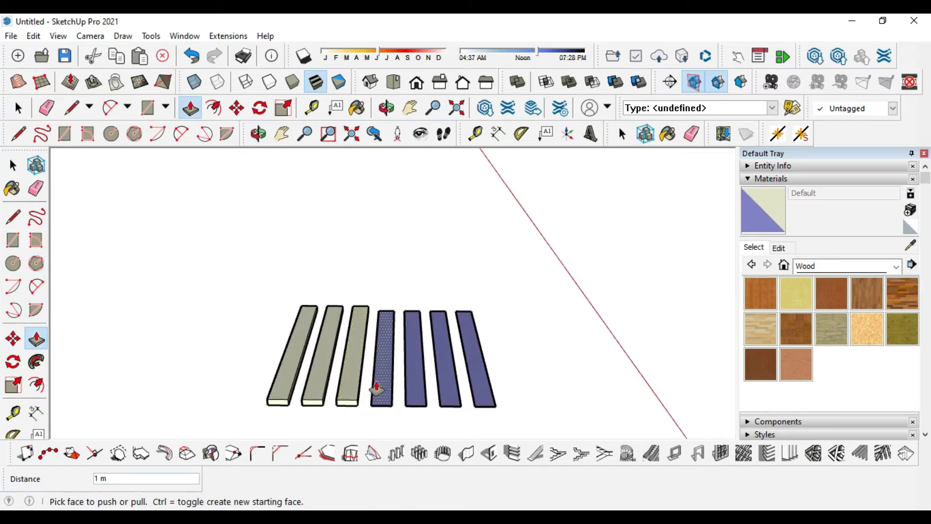
# - Raise the remaining four slats to the same 1 m height
pyautogui.click(378, 391)
pyautogui.doubleClick(421, 393)
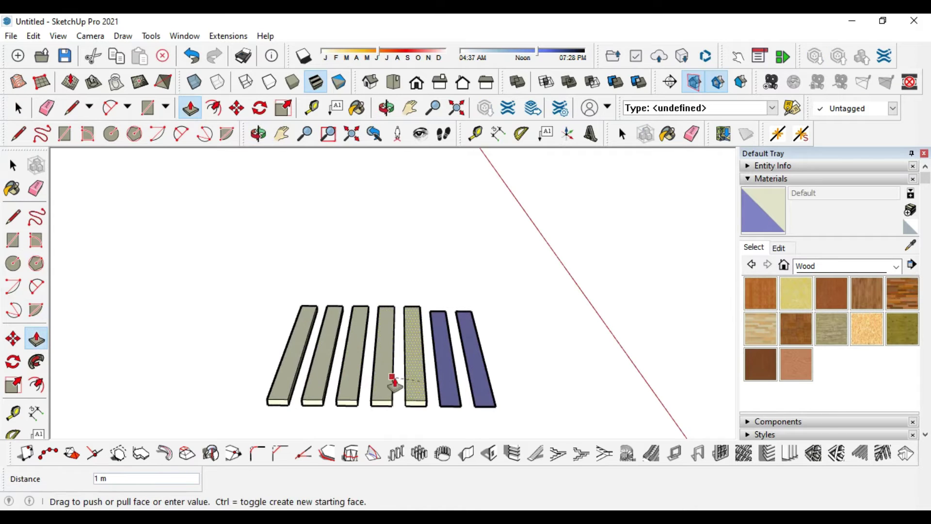
pyautogui.click(455, 385)
pyautogui.click(414, 388)
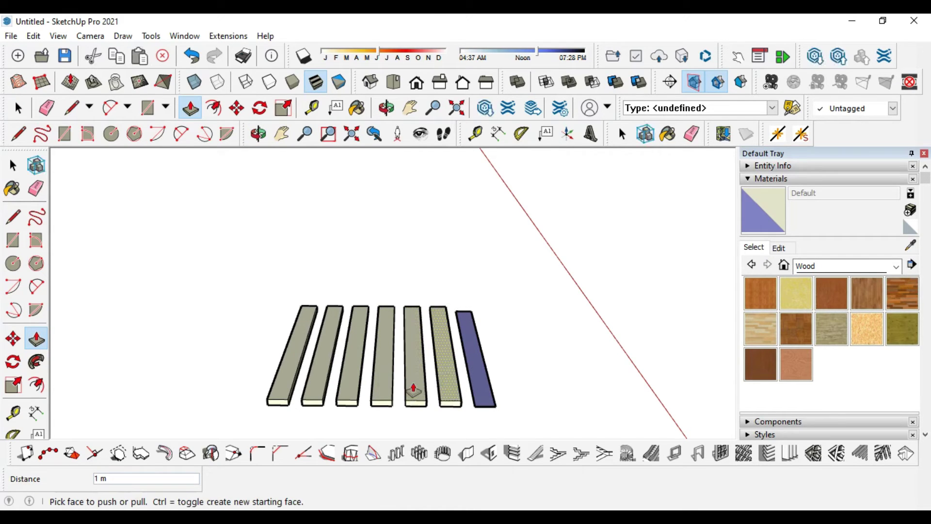
pyautogui.click(471, 391)
pyautogui.click(451, 388)
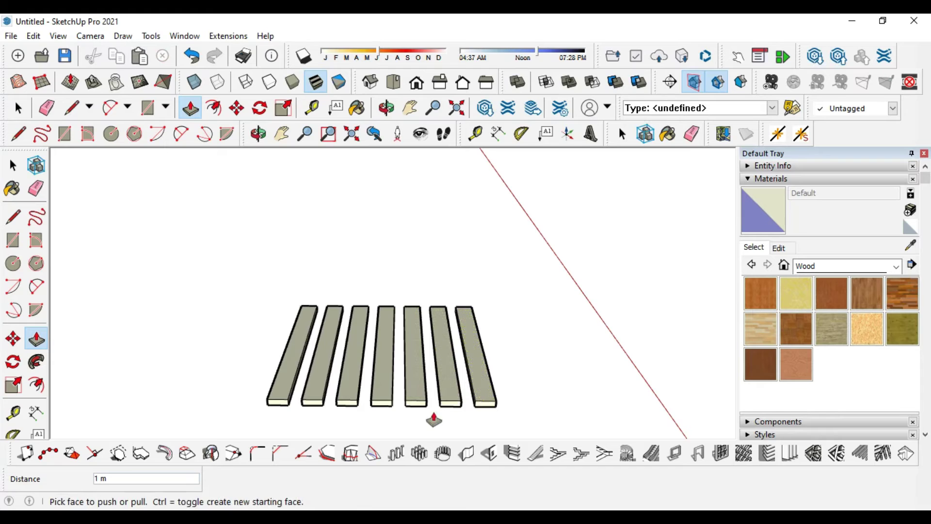
pyautogui.moveTo(432, 418); pyautogui.dragTo(381, 400, button='middle')
pyautogui.scroll(1, 291, 389)
pyautogui.scroll(3, 269, 388)
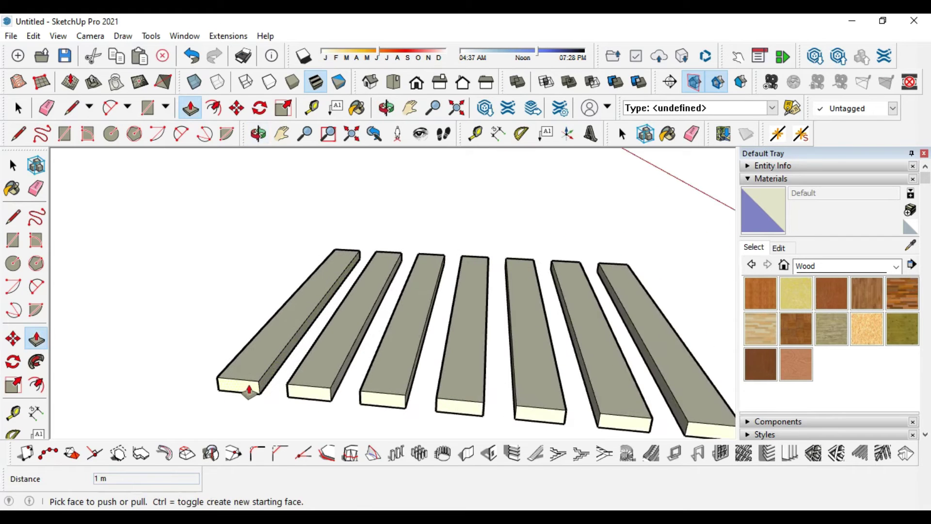
pyautogui.click(238, 389)
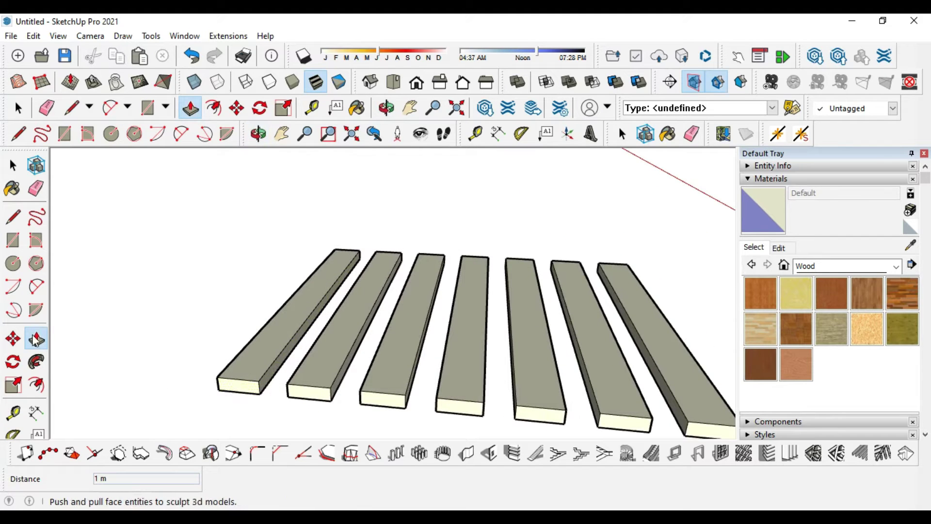
# - Undo the last change, then Push/Pull the first beam's end face out by 2 m
pyautogui.click(13, 165)
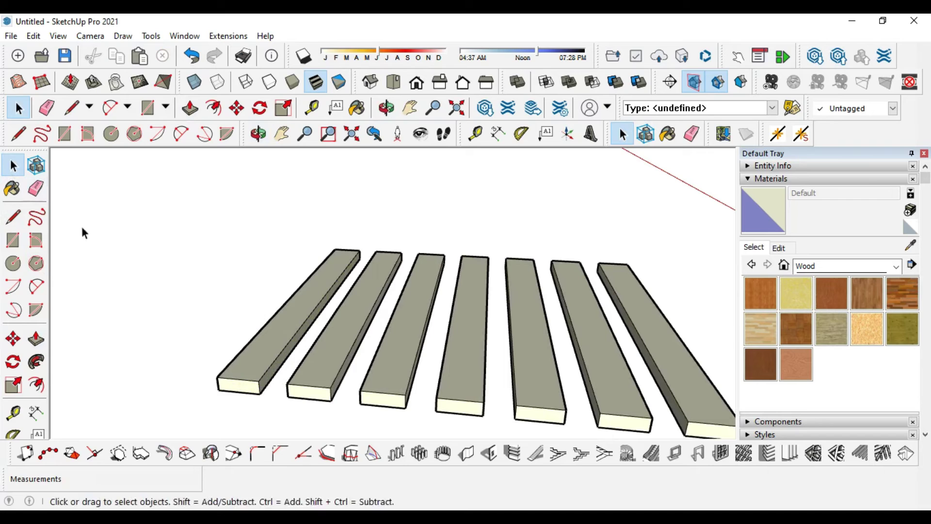
pyautogui.click(35, 339)
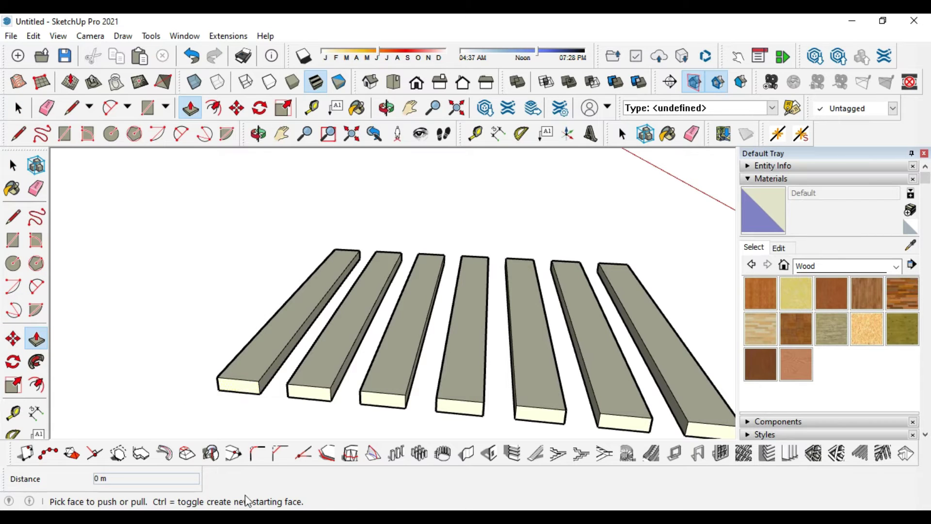
pyautogui.hotkey('ctrl', 'z')
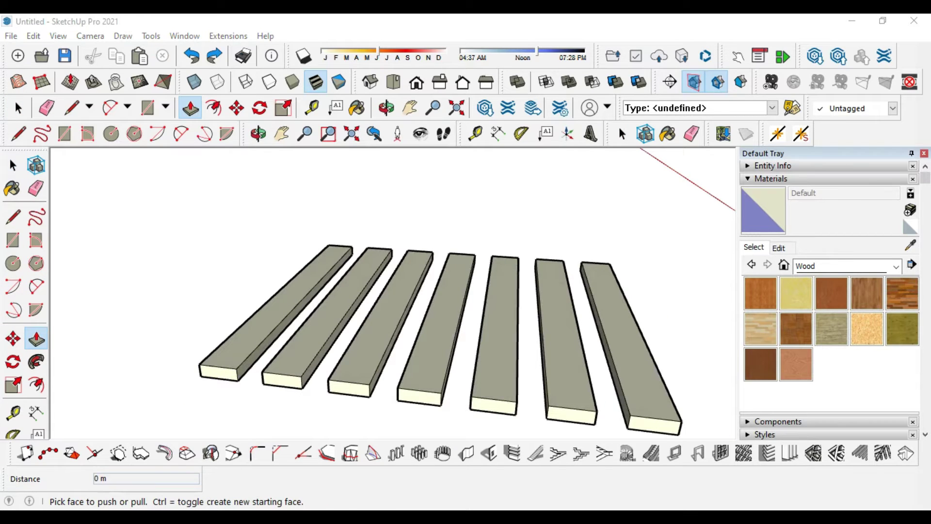
pyautogui.moveTo(212, 374); pyautogui.dragTo(206, 380)
pyautogui.click(204, 383)
pyautogui.write('2')
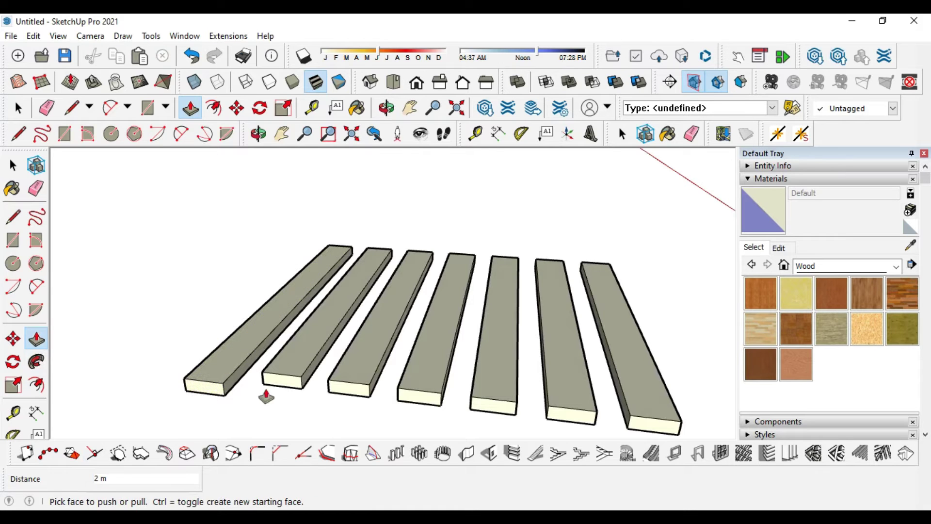
pyautogui.press('Return')
pyautogui.click(9, 218)
pyautogui.scroll(1, 208, 374)
pyautogui.scroll(2, 249, 371)
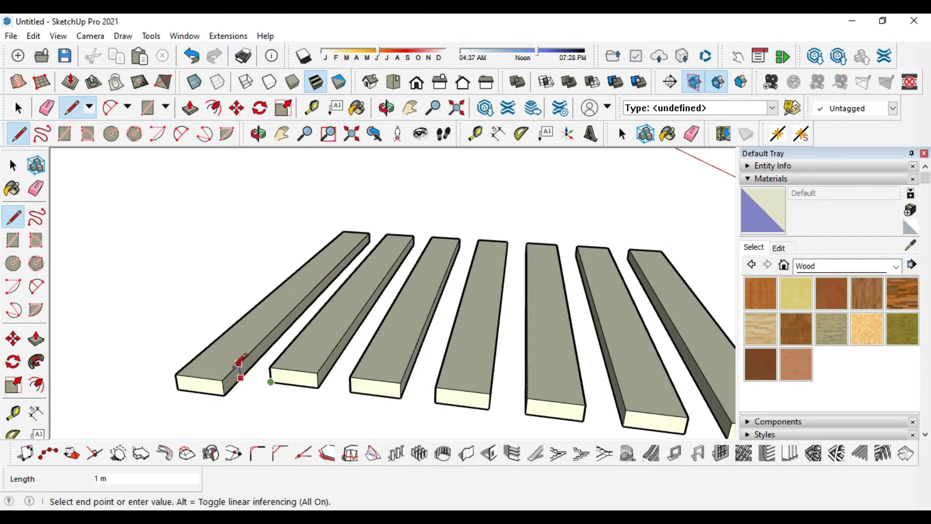
# - Pull the front face 30 m into a cross beam spanning all slats
pyautogui.press('Escape')
pyautogui.click(36, 338)
pyautogui.scroll(-2, 150, 361)
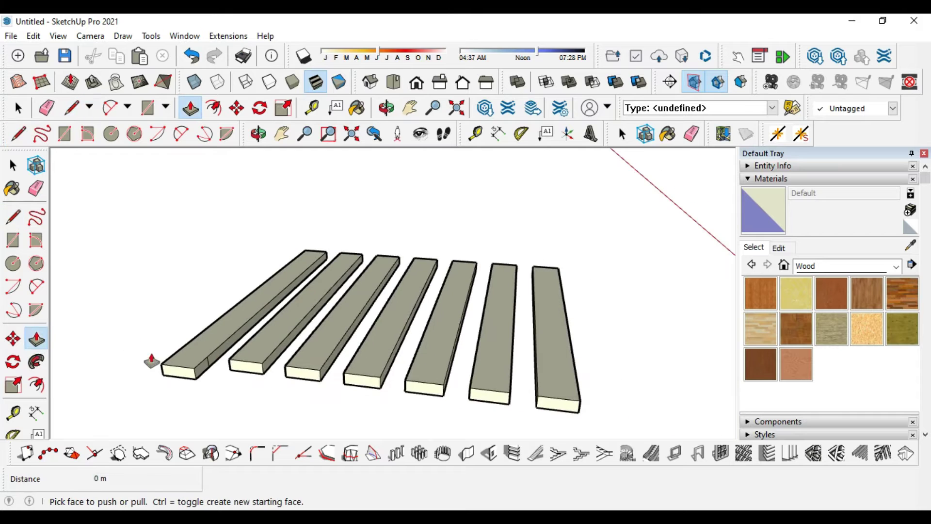
pyautogui.moveTo(167, 370); pyautogui.dragTo(580, 404)
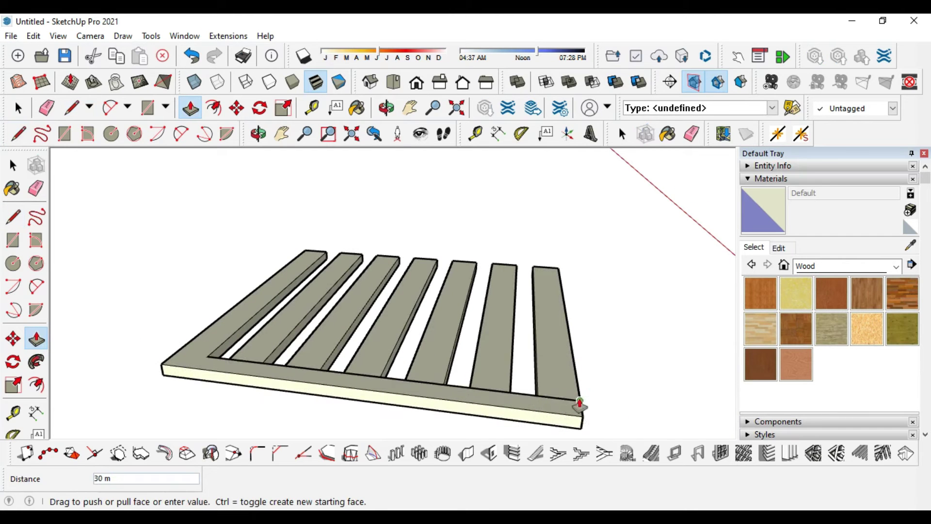
pyautogui.moveTo(607, 360)
pyautogui.mouseDown(button='middle')
pyautogui.moveTo(420, 370)
pyautogui.moveTo(146, 308)
pyautogui.moveTo(372, 386)
pyautogui.mouseUp(button='middle')
pyautogui.scroll(2, 619, 369)
pyautogui.scroll(1, 619, 368)
# - Extend a beam end by 2 m and draw a line across its top to split it
pyautogui.click(561, 333)
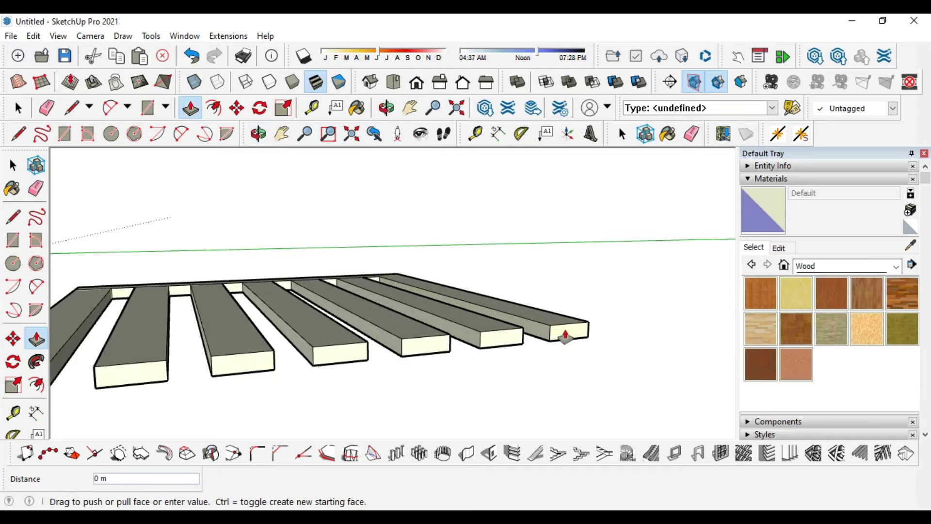
pyautogui.write('2')
pyautogui.press('Return')
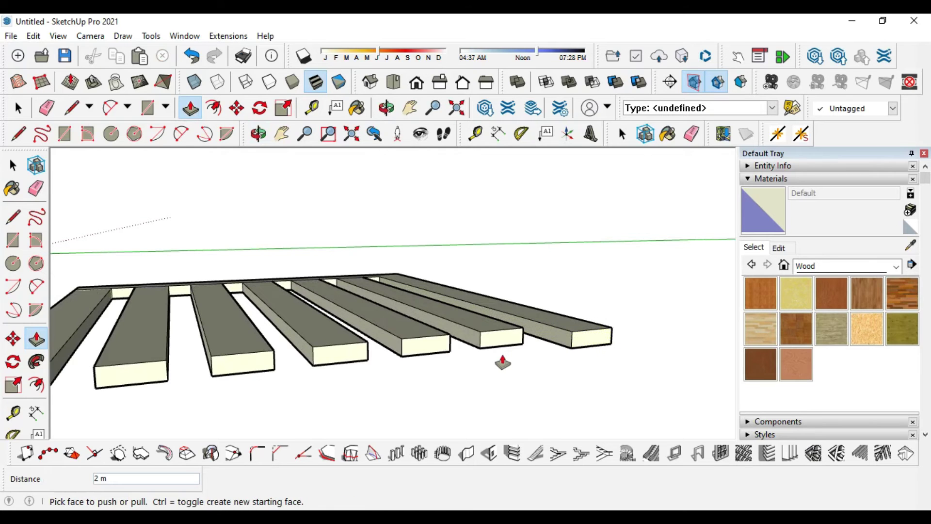
pyautogui.scroll(2, 551, 362)
pyautogui.scroll(2, 390, 314)
pyautogui.press('r')
pyautogui.press('l')
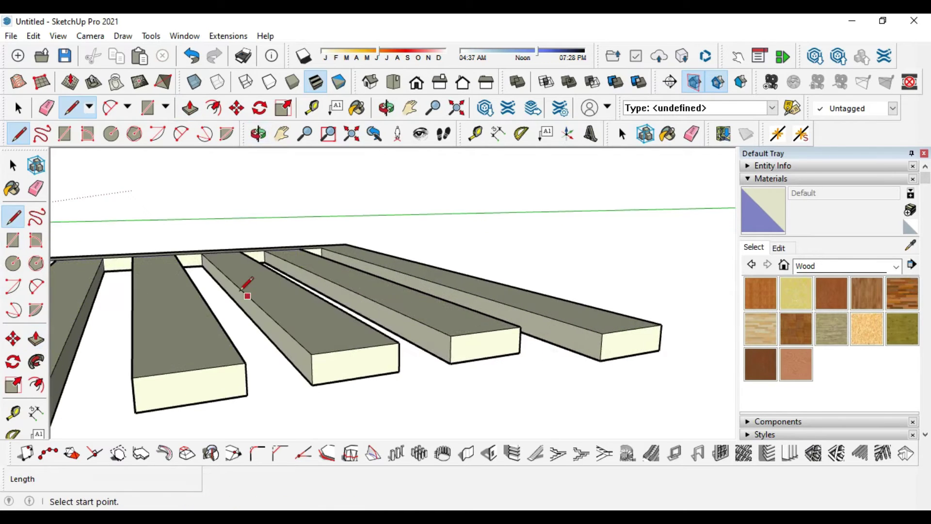
pyautogui.click(561, 346)
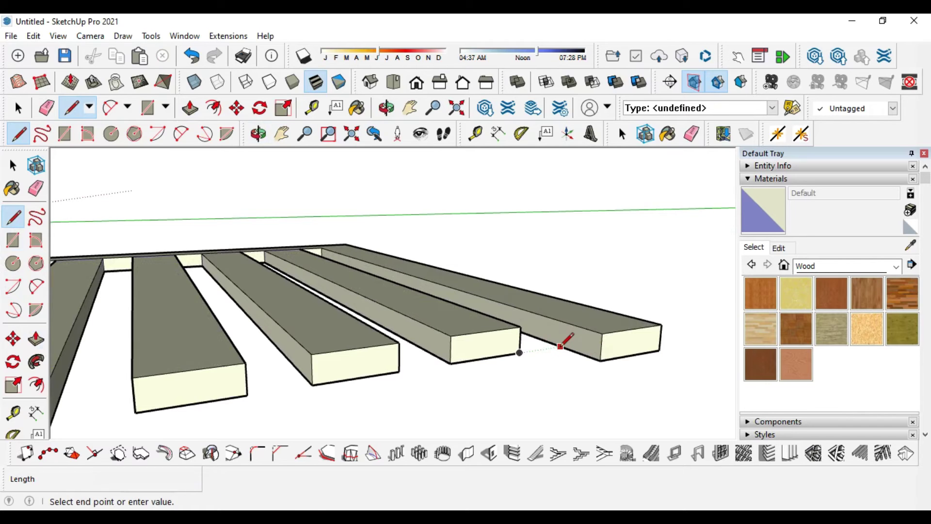
pyautogui.click(562, 321)
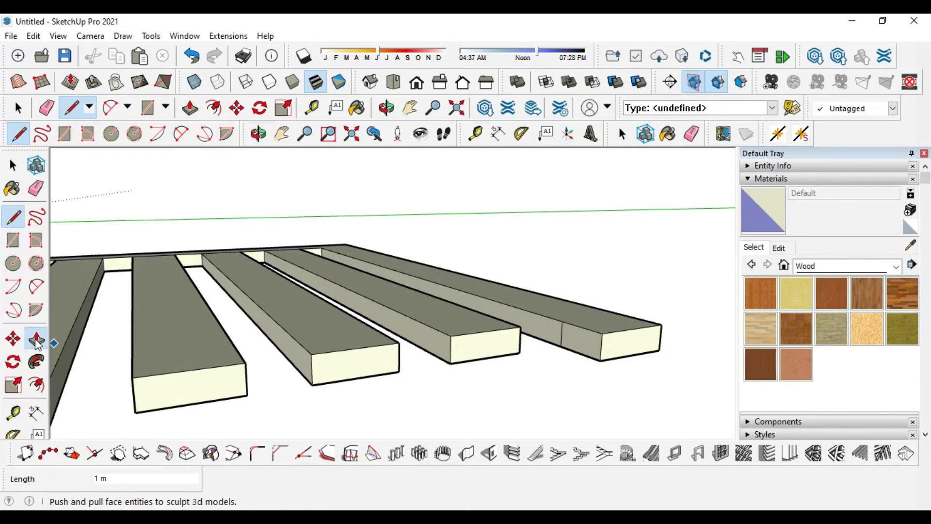
# - Pull the far end face into a second cross beam across all slats
pyautogui.click(35, 338)
pyautogui.click(610, 338)
pyautogui.scroll(-2, 465, 358)
pyautogui.scroll(-2, 493, 358)
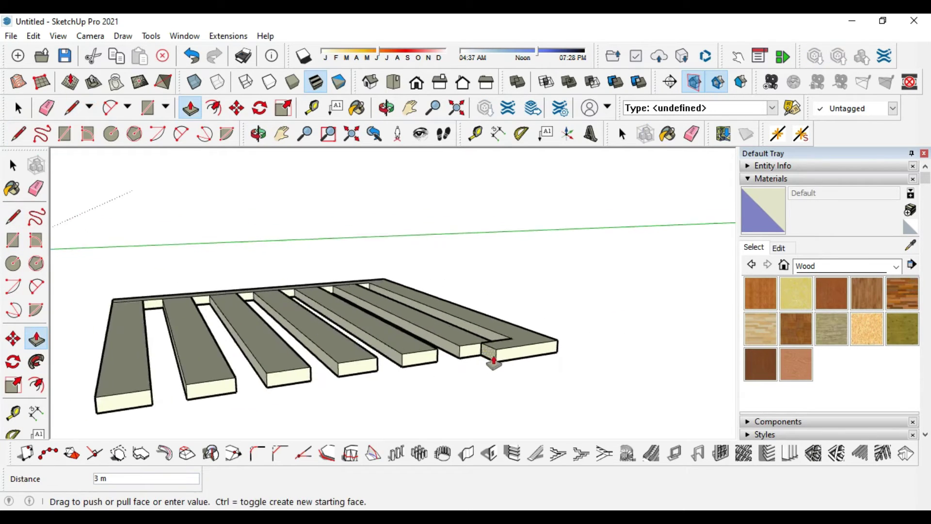
pyautogui.scroll(-2, 298, 405)
pyautogui.click(214, 388)
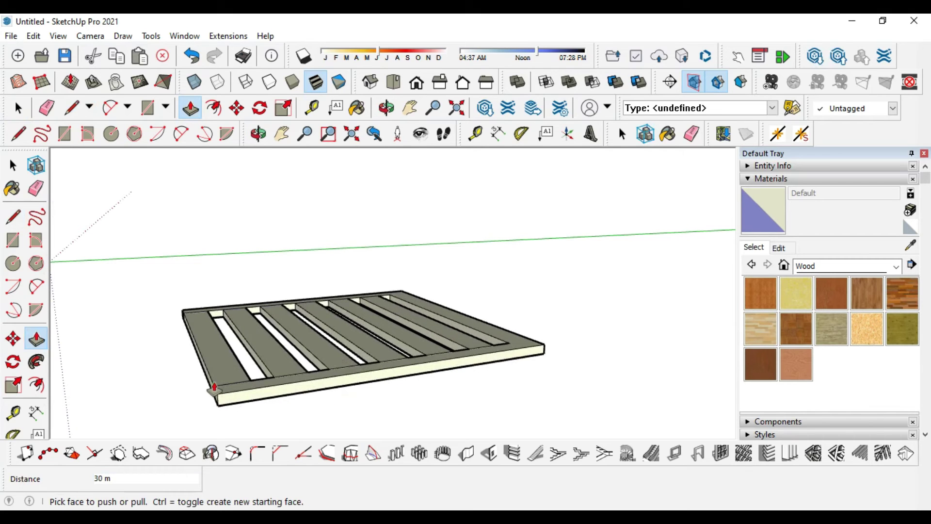
pyautogui.moveTo(185, 397)
pyautogui.mouseDown(button='middle')
pyautogui.moveTo(363, 353)
pyautogui.moveTo(337, 249)
pyautogui.moveTo(316, 271)
pyautogui.mouseUp(button='middle')
pyautogui.scroll(-2, 311, 193)
pyautogui.moveTo(311, 193); pyautogui.dragTo(308, 294, button='middle')
# - Draw a 34 by 34 seat rectangle from the back's lower-left corner
pyautogui.scroll(-1, 188, 228)
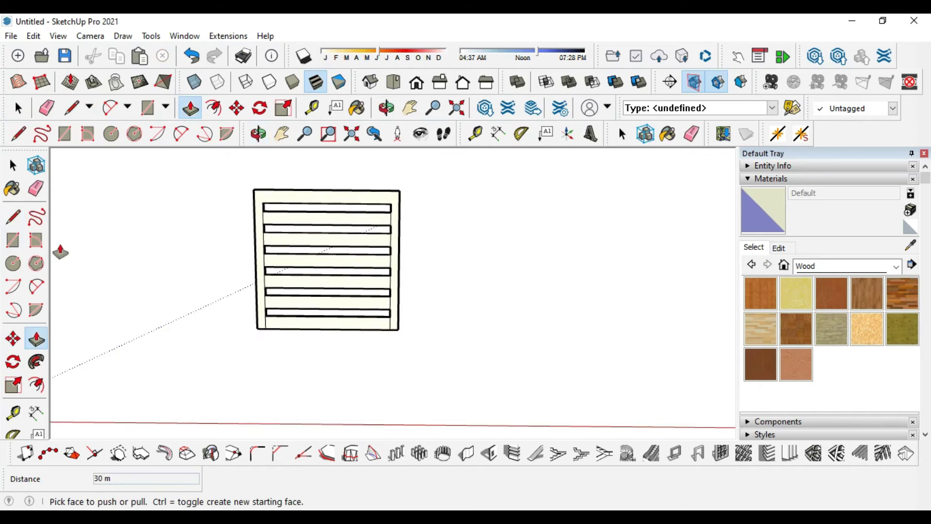
pyautogui.click(13, 240)
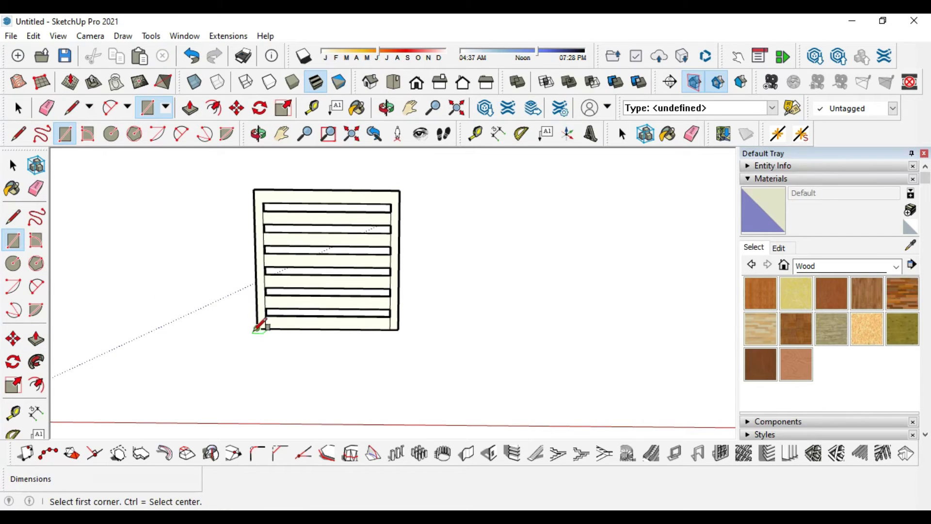
pyautogui.click(257, 329)
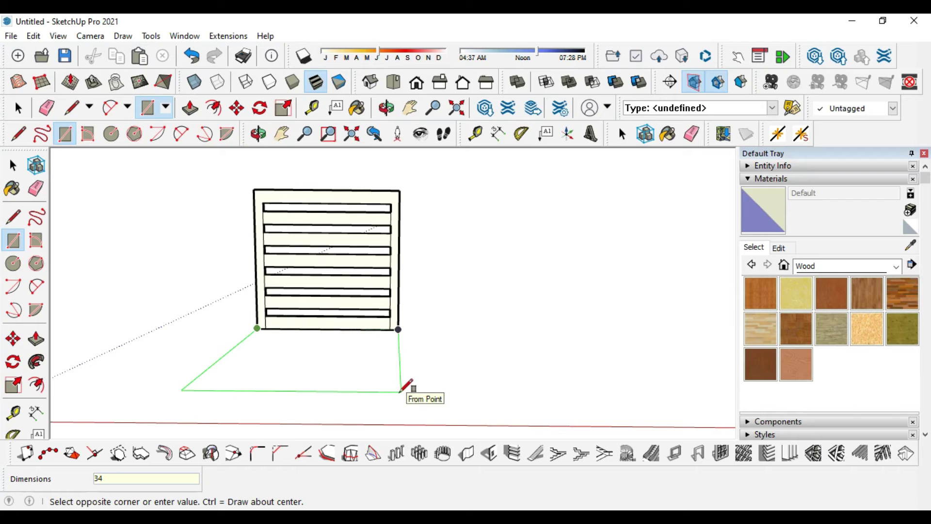
pyautogui.write('34,34')
pyautogui.press('Return')
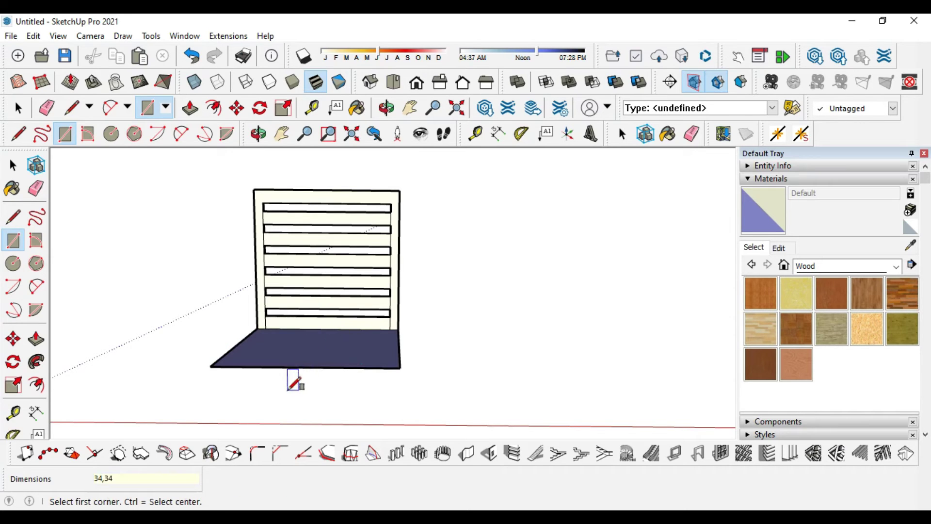
# - Push/Pull the seat face up 3 m into a solid slab
pyautogui.click(36, 338)
pyautogui.moveTo(462, 343)
pyautogui.mouseDown(button='middle')
pyautogui.moveTo(409, 346)
pyautogui.moveTo(451, 352)
pyautogui.mouseUp(button='middle')
pyautogui.click(370, 358)
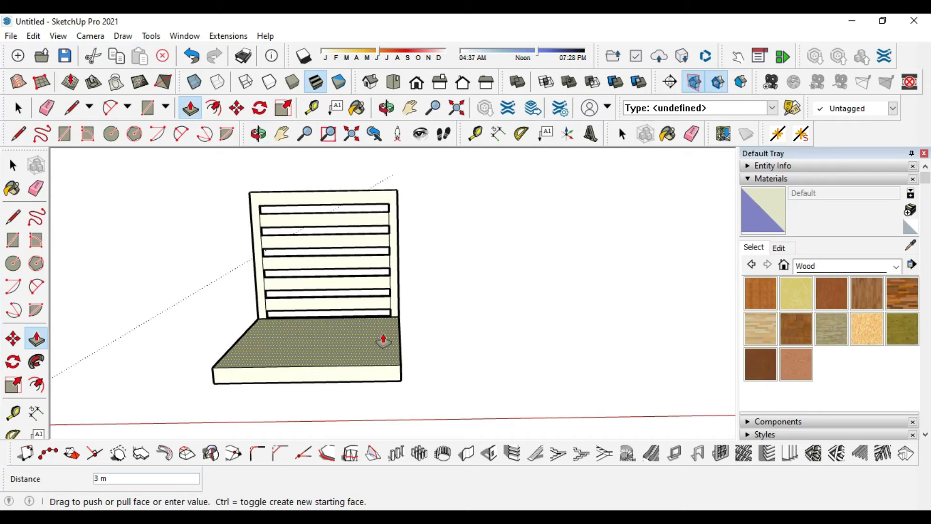
pyautogui.click(384, 342)
pyautogui.moveTo(326, 401)
pyautogui.mouseDown(button='middle')
pyautogui.moveTo(329, 253)
pyautogui.moveTo(339, 262)
pyautogui.moveTo(306, 314)
pyautogui.moveTo(289, 308)
pyautogui.mouseUp(button='middle')
# - Erase the stray edge along the seat face's bottom and turn the underside to the front
pyautogui.press('space')
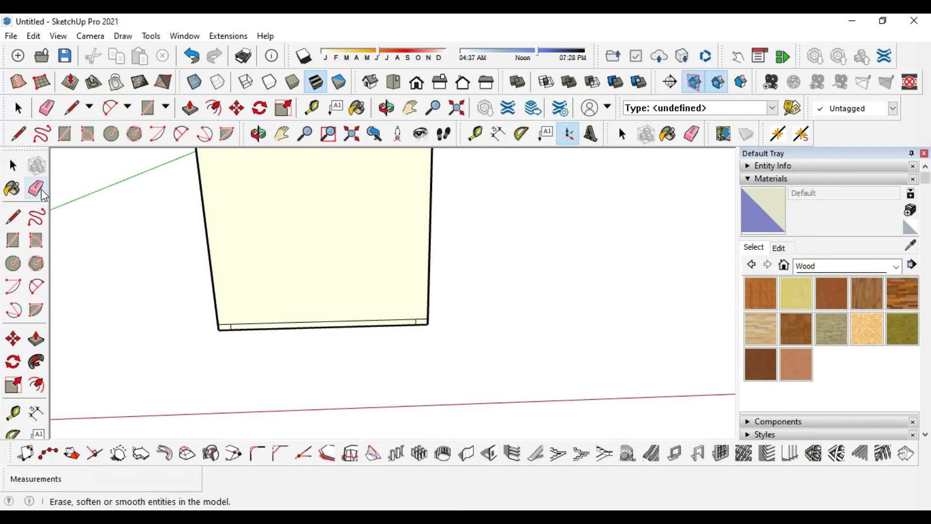
pyautogui.scroll(1, 225, 307)
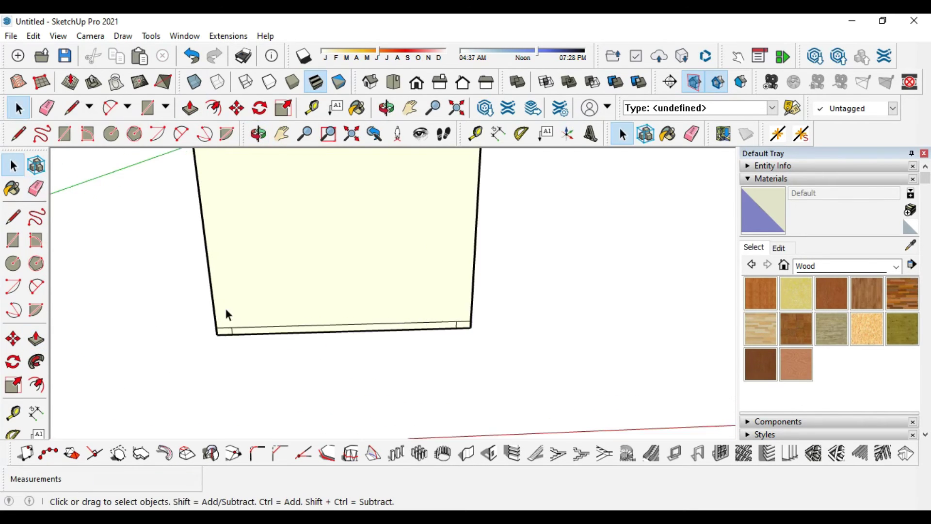
pyautogui.click(36, 188)
pyautogui.click(270, 324)
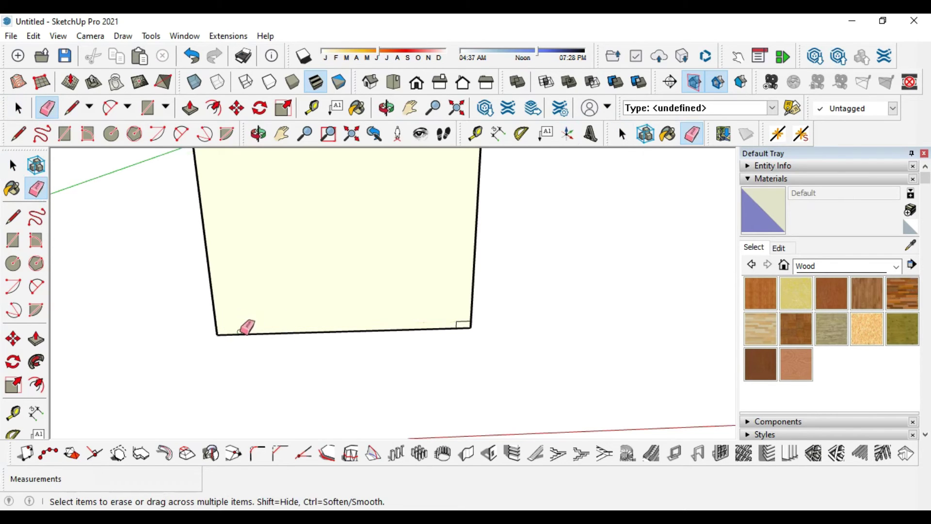
pyautogui.moveTo(442, 337)
pyautogui.mouseDown(button='middle')
pyautogui.moveTo(447, 426)
pyautogui.moveTo(360, 260)
pyautogui.mouseUp(button='middle')
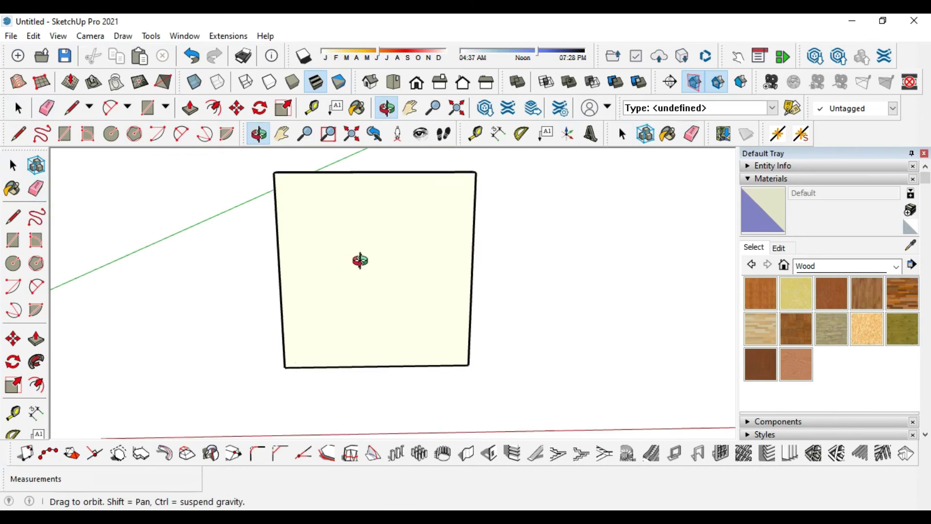
# - Draw 3 by 3 squares at the face's top-left and top-right corners
pyautogui.click(13, 239)
pyautogui.click(274, 172)
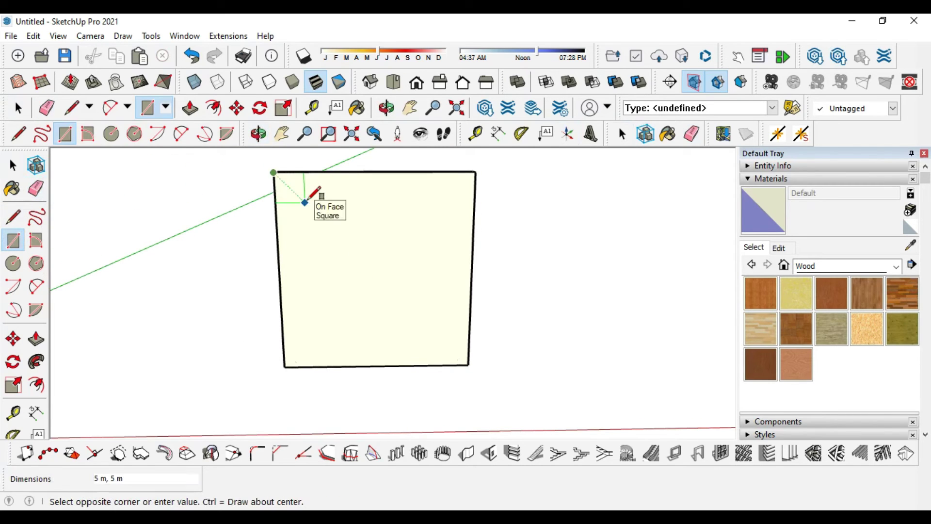
pyautogui.write('3,')
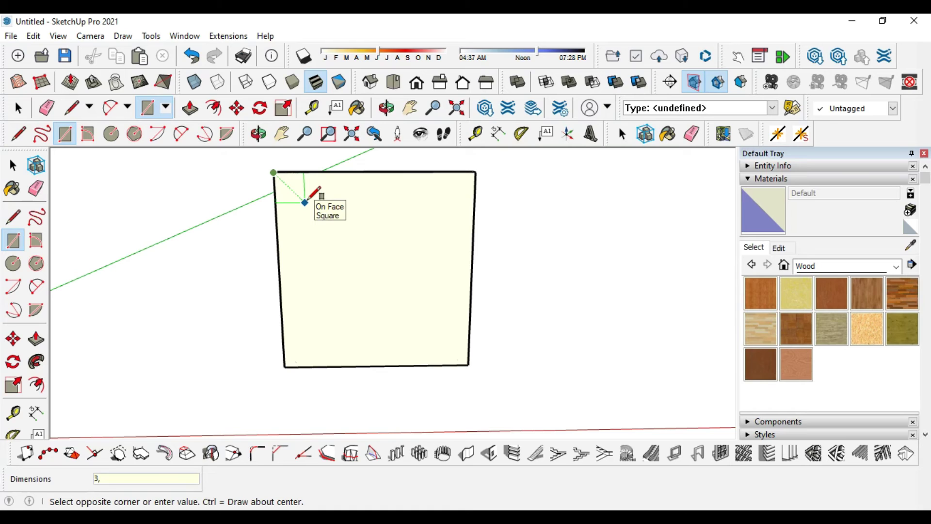
pyautogui.press('Return')
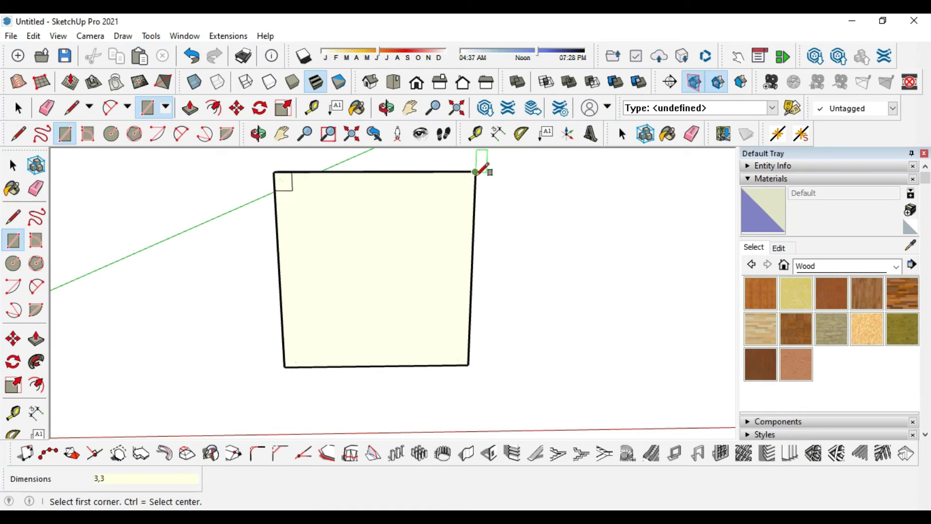
pyautogui.click(475, 172)
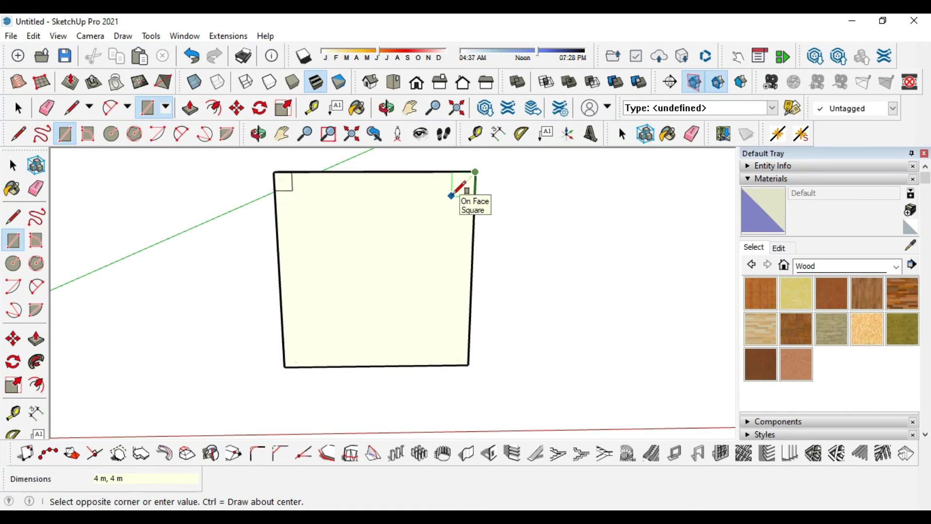
pyautogui.write('3,3')
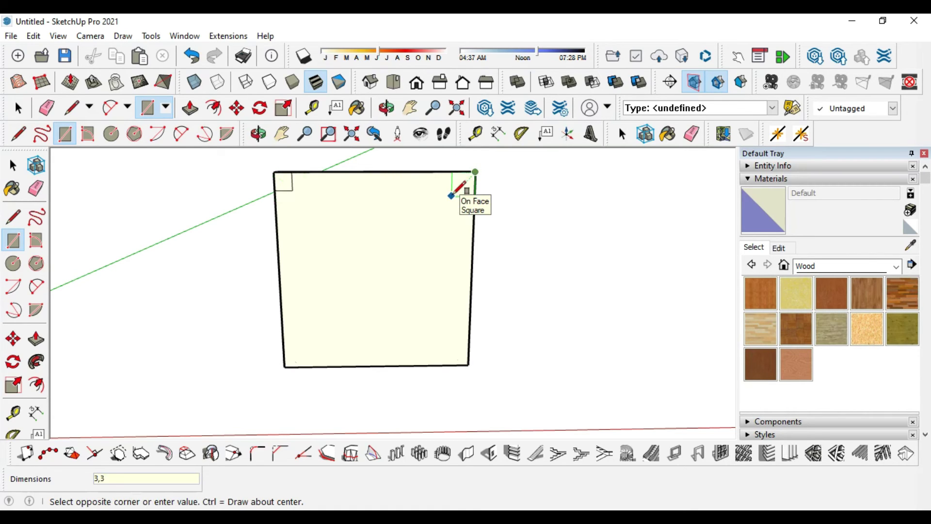
pyautogui.press('Return')
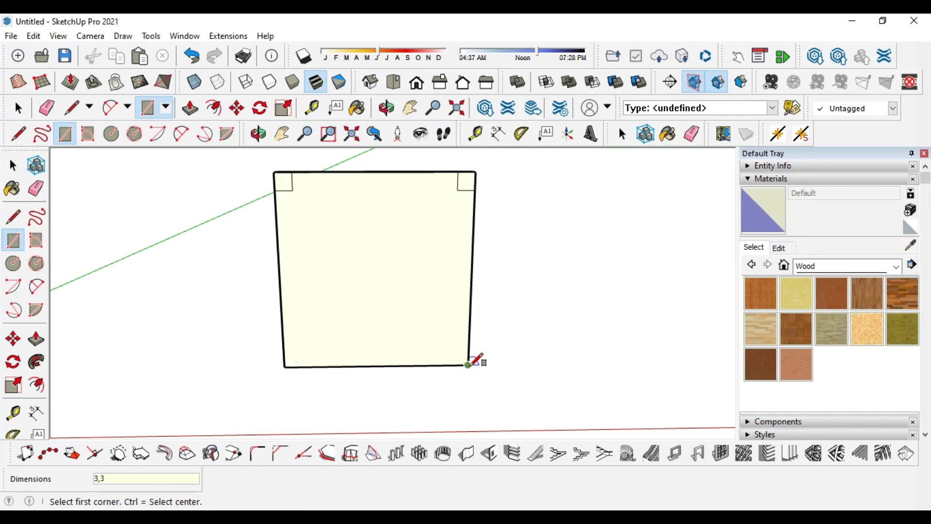
# - Draw 3 by 3 squares at the bottom-right and bottom-left corners
pyautogui.click(468, 364)
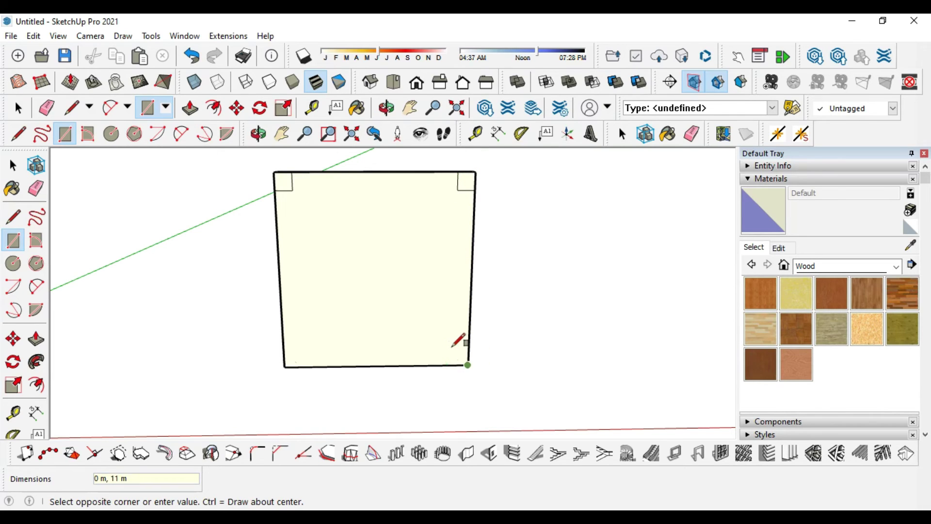
pyautogui.write('3,3')
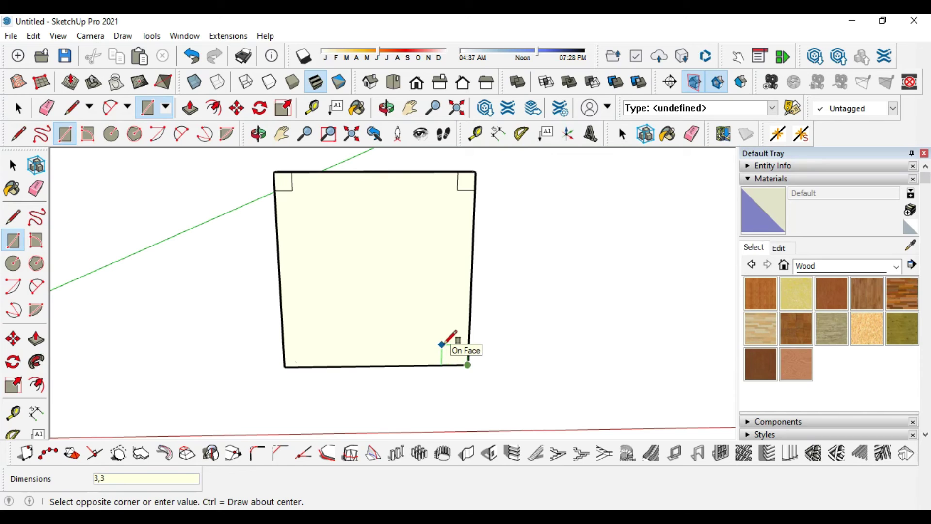
pyautogui.press('Return')
pyautogui.click(284, 367)
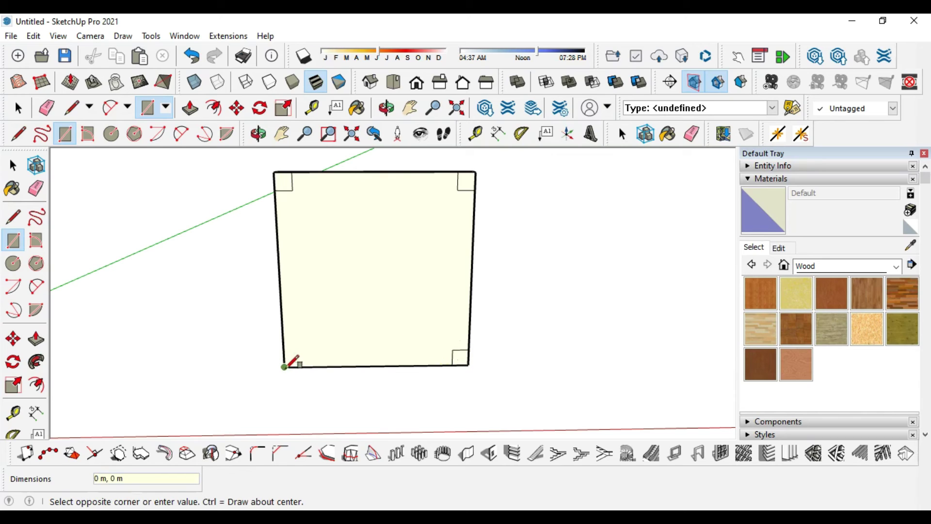
pyautogui.write('3,3')
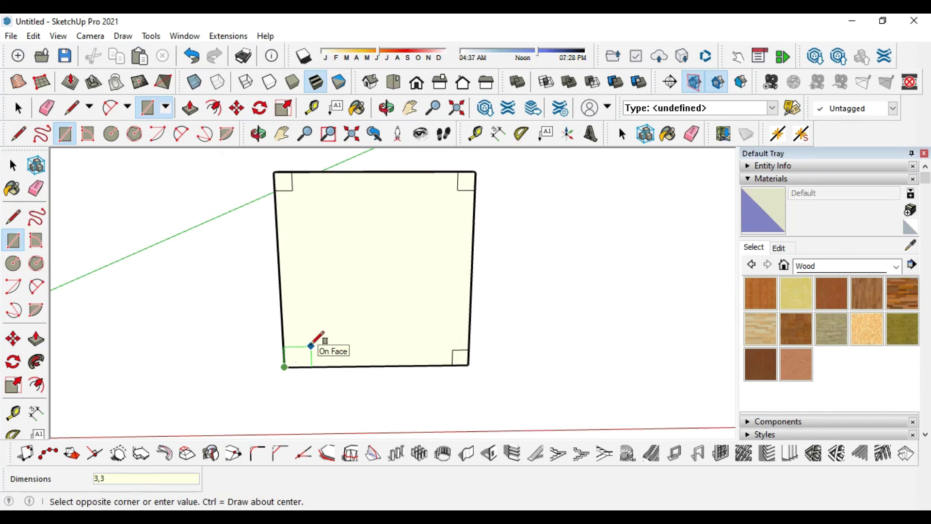
pyautogui.press('Return')
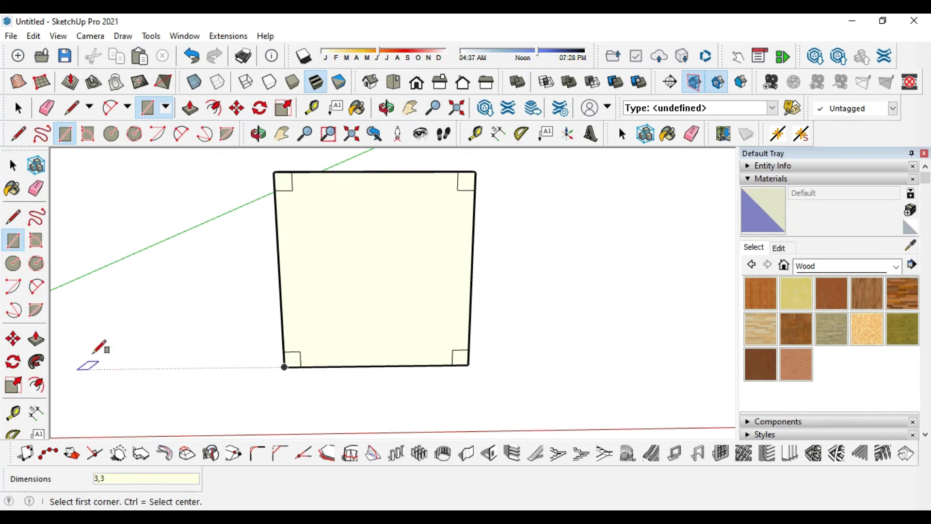
# - Push/Pull each of the four 3 by 3 corner squares out 20 m into legs
pyautogui.click(36, 339)
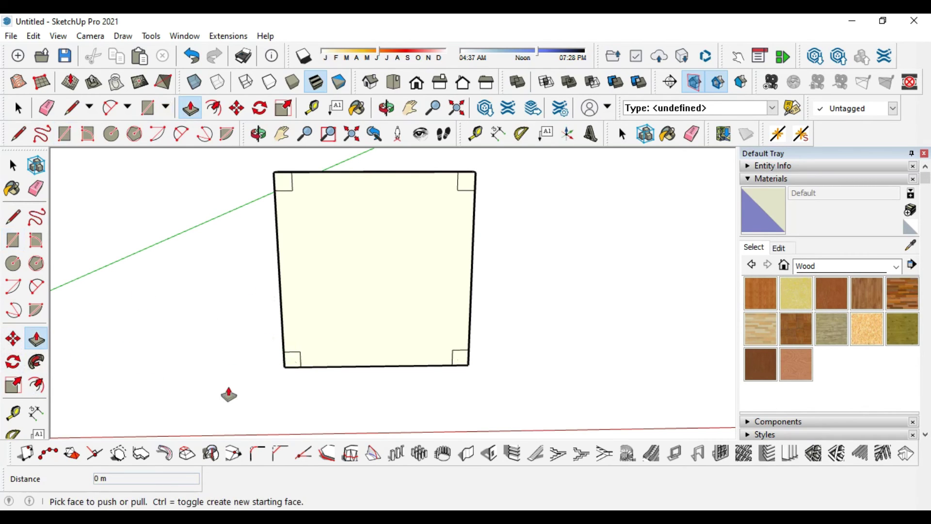
pyautogui.moveTo(228, 391); pyautogui.dragTo(254, 358, button='middle')
pyautogui.moveTo(286, 347); pyautogui.dragTo(244, 365)
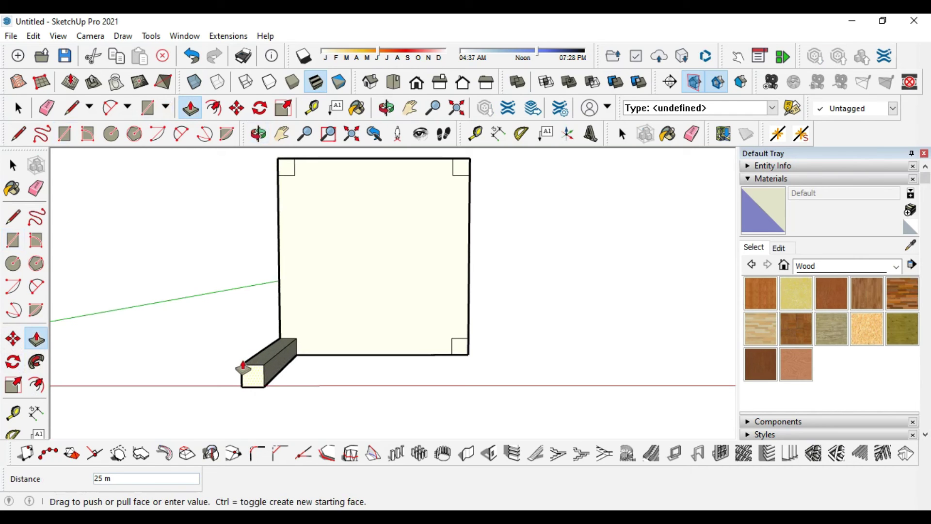
pyautogui.press('Return')
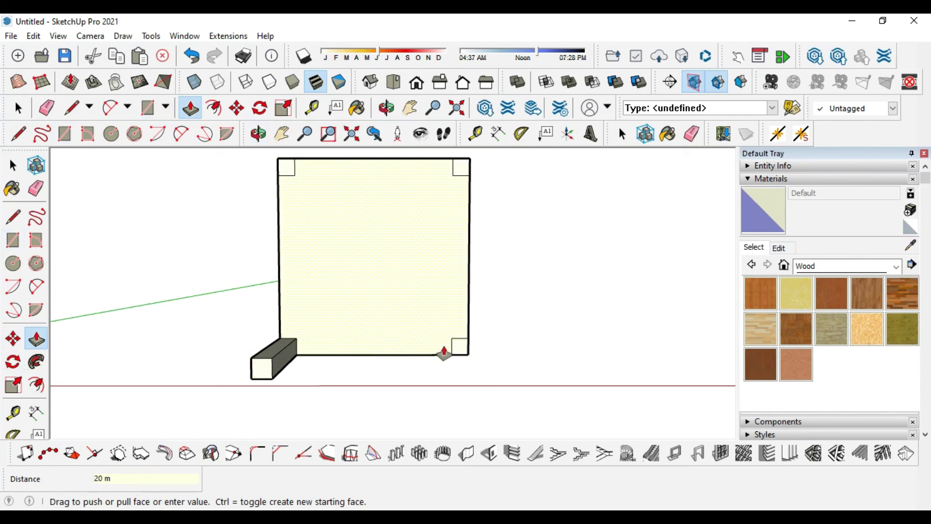
pyautogui.doubleClick(458, 349)
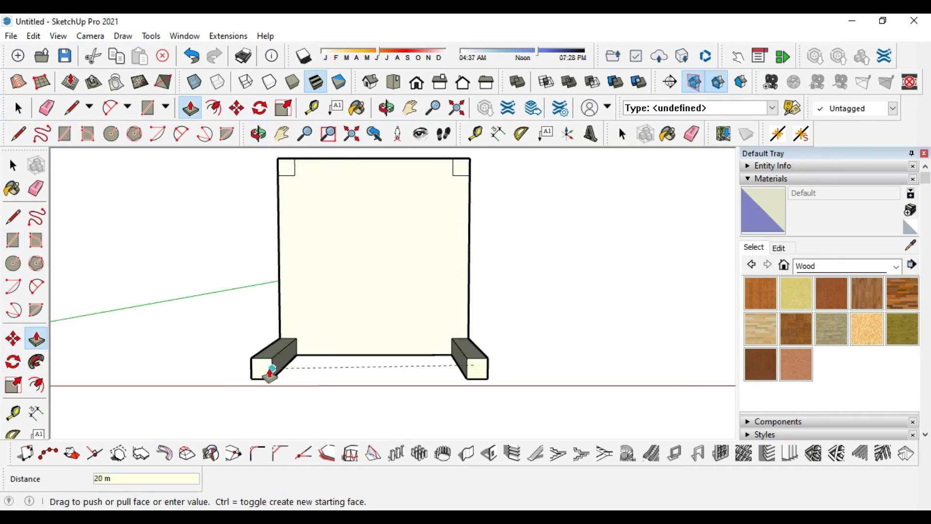
pyautogui.click(270, 374)
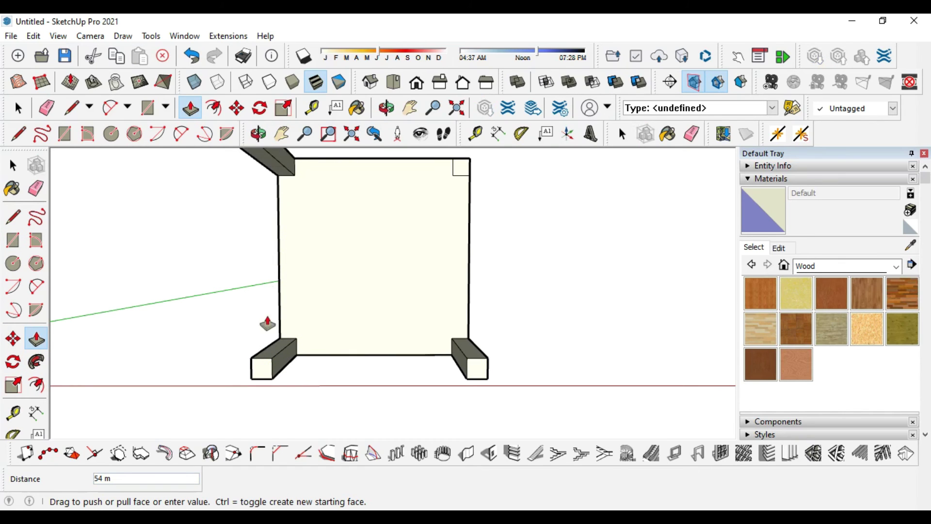
pyautogui.click(266, 367)
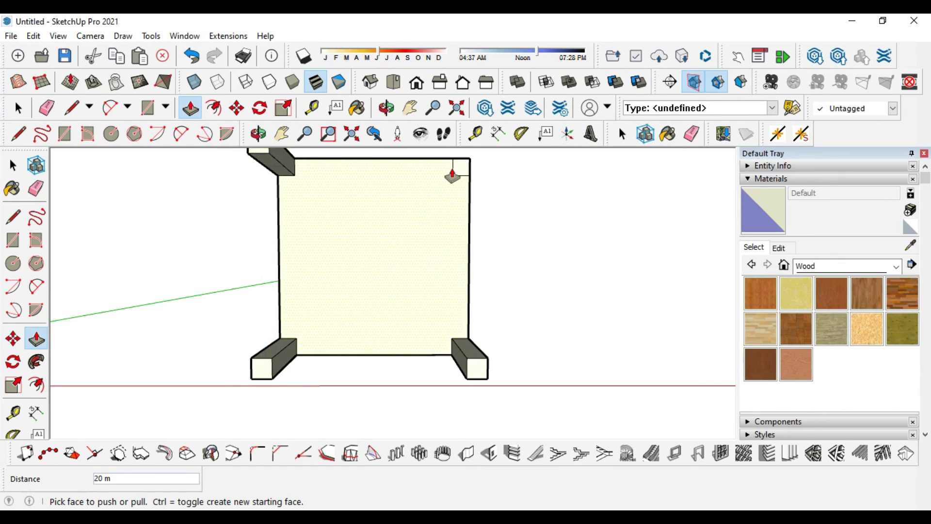
pyautogui.click(459, 170)
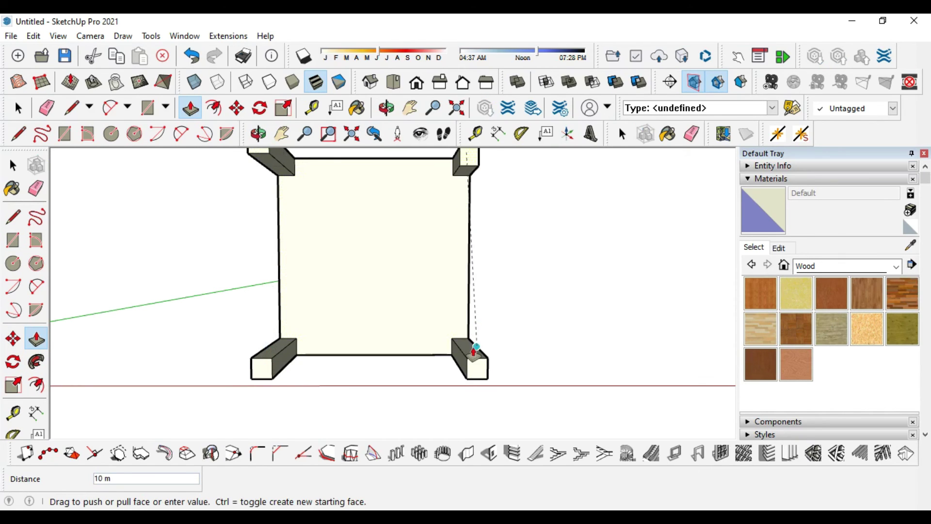
pyautogui.click(475, 373)
pyautogui.moveTo(322, 199)
pyautogui.mouseDown(button='middle')
pyautogui.moveTo(386, 235)
pyautogui.moveTo(374, 307)
pyautogui.moveTo(366, 294)
pyautogui.mouseUp(button='middle')
# - Select the entire chair and apply Wood Floor Dark to it with the Paint Bucket
pyautogui.scroll(-2, 366, 294)
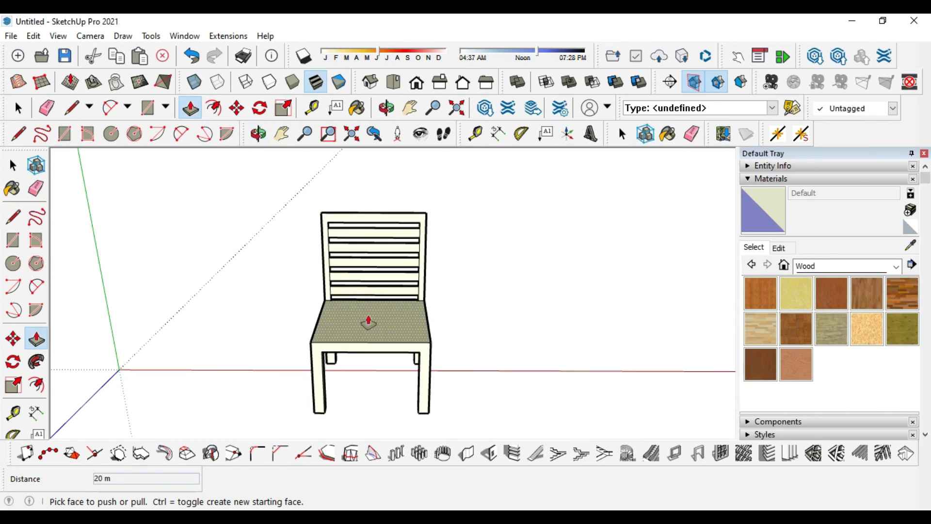
pyautogui.click(15, 166)
pyautogui.moveTo(272, 425); pyautogui.dragTo(352, 422)
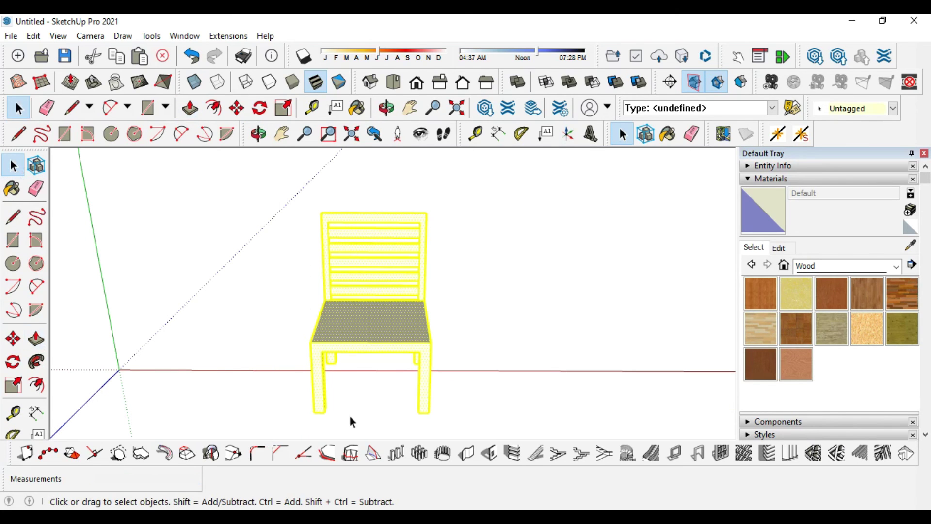
pyautogui.click(910, 302)
pyautogui.click(366, 324)
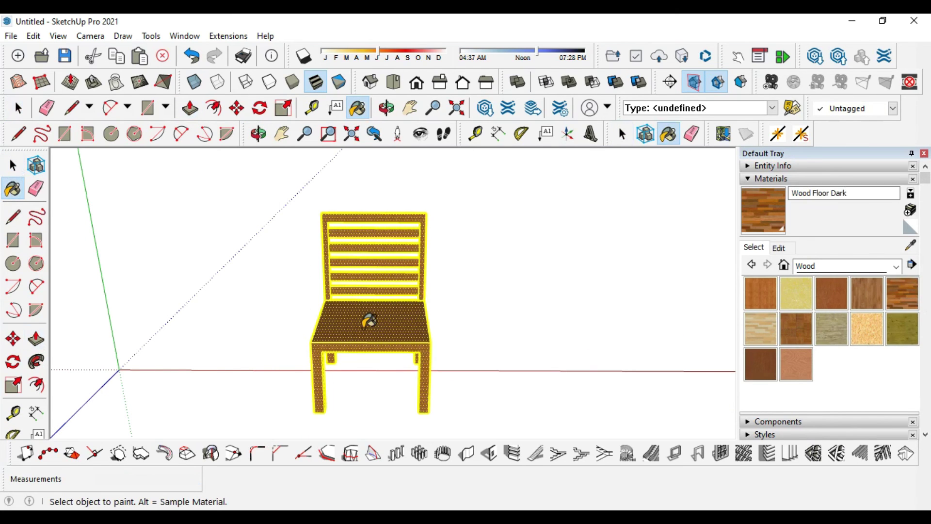
pyautogui.click(13, 166)
pyautogui.click(189, 260)
# - Orbit and zoom around the painted chair to inspect it from the front
pyautogui.moveTo(410, 401)
pyautogui.mouseDown(button='middle')
pyautogui.moveTo(394, 326)
pyautogui.moveTo(399, 367)
pyautogui.mouseUp(button='middle')
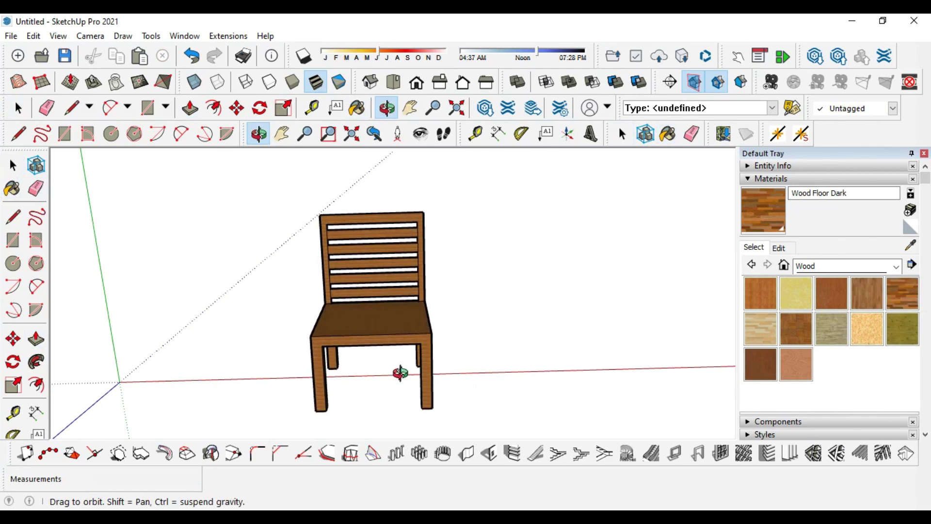
pyautogui.scroll(2, 393, 277)
pyautogui.scroll(2, 391, 313)
pyautogui.scroll(1, 390, 317)
pyautogui.moveTo(390, 321)
pyautogui.mouseDown(button='middle')
pyautogui.moveTo(362, 383)
pyautogui.moveTo(312, 344)
pyautogui.moveTo(314, 296)
pyautogui.moveTo(333, 334)
pyautogui.moveTo(322, 322)
pyautogui.moveTo(324, 347)
pyautogui.mouseUp(button='middle')
pyautogui.scroll(-2, 361, 383)
pyautogui.scroll(-1, 323, 329)
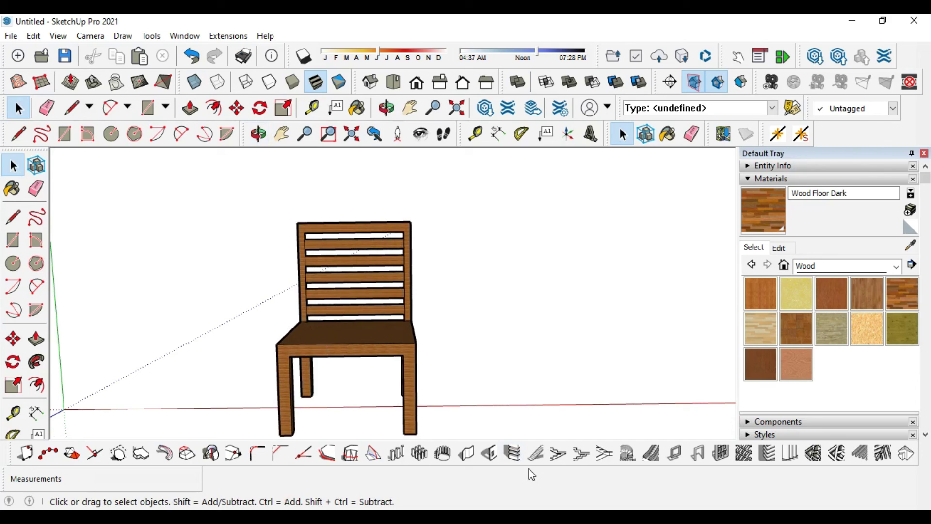